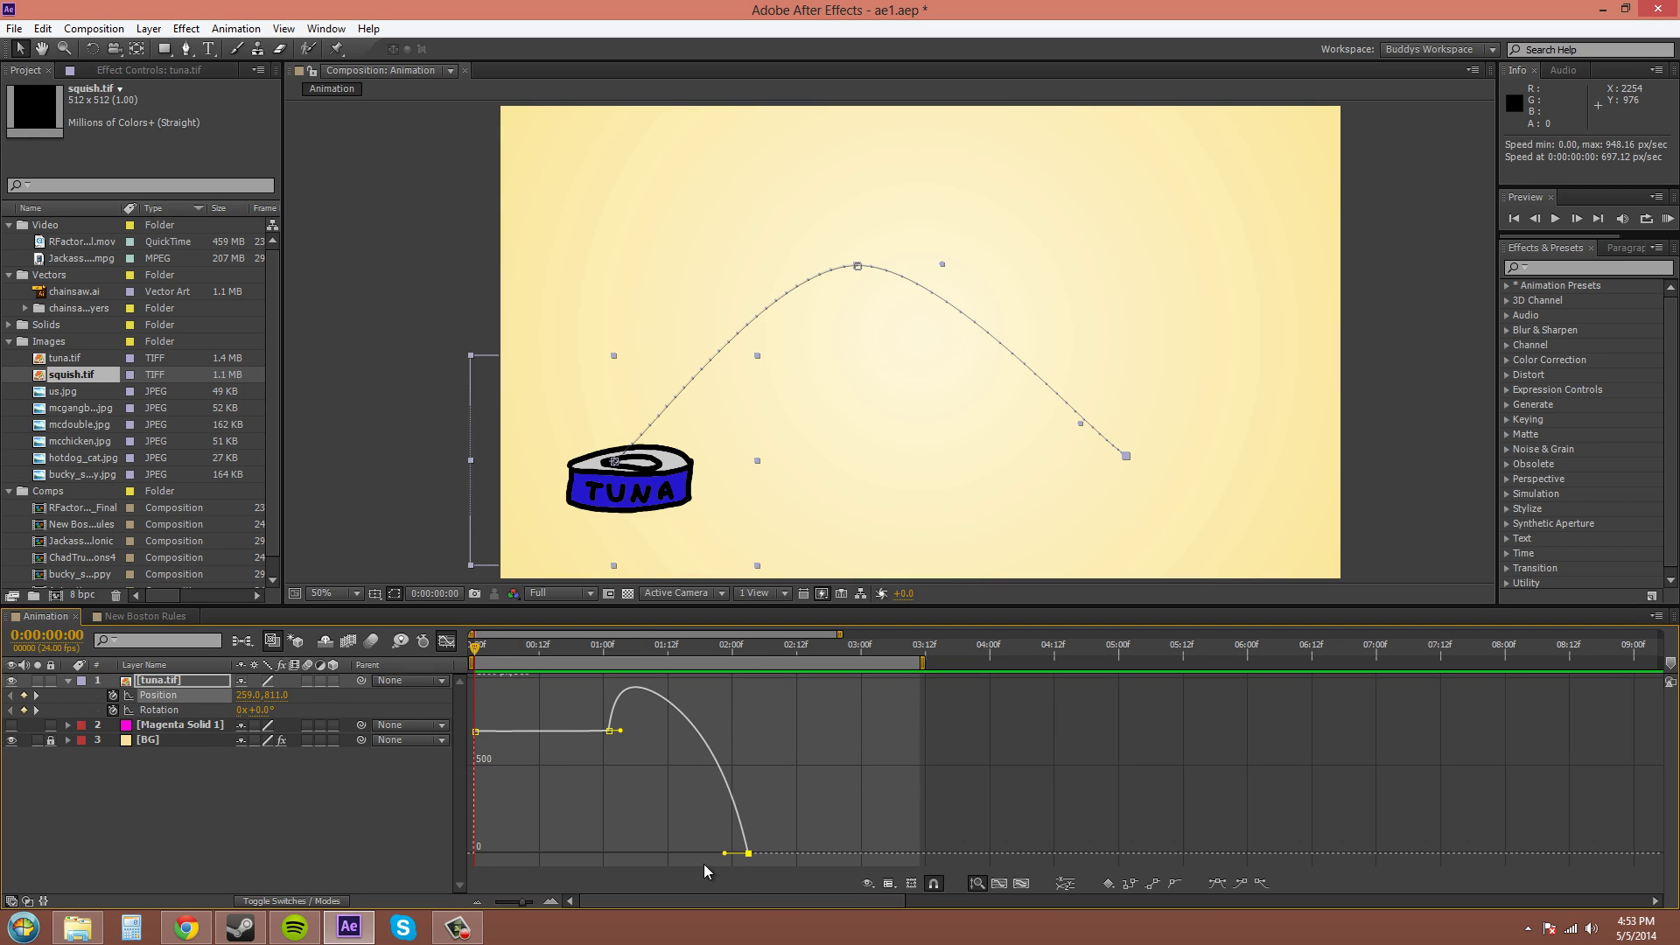
Show all animated properties so the Rotation curve appears, then nudge its end keyframe to 360°
{"action": "left_click", "coordinate": [868, 883]}
{"action": "left_click", "coordinate": [910, 843]}
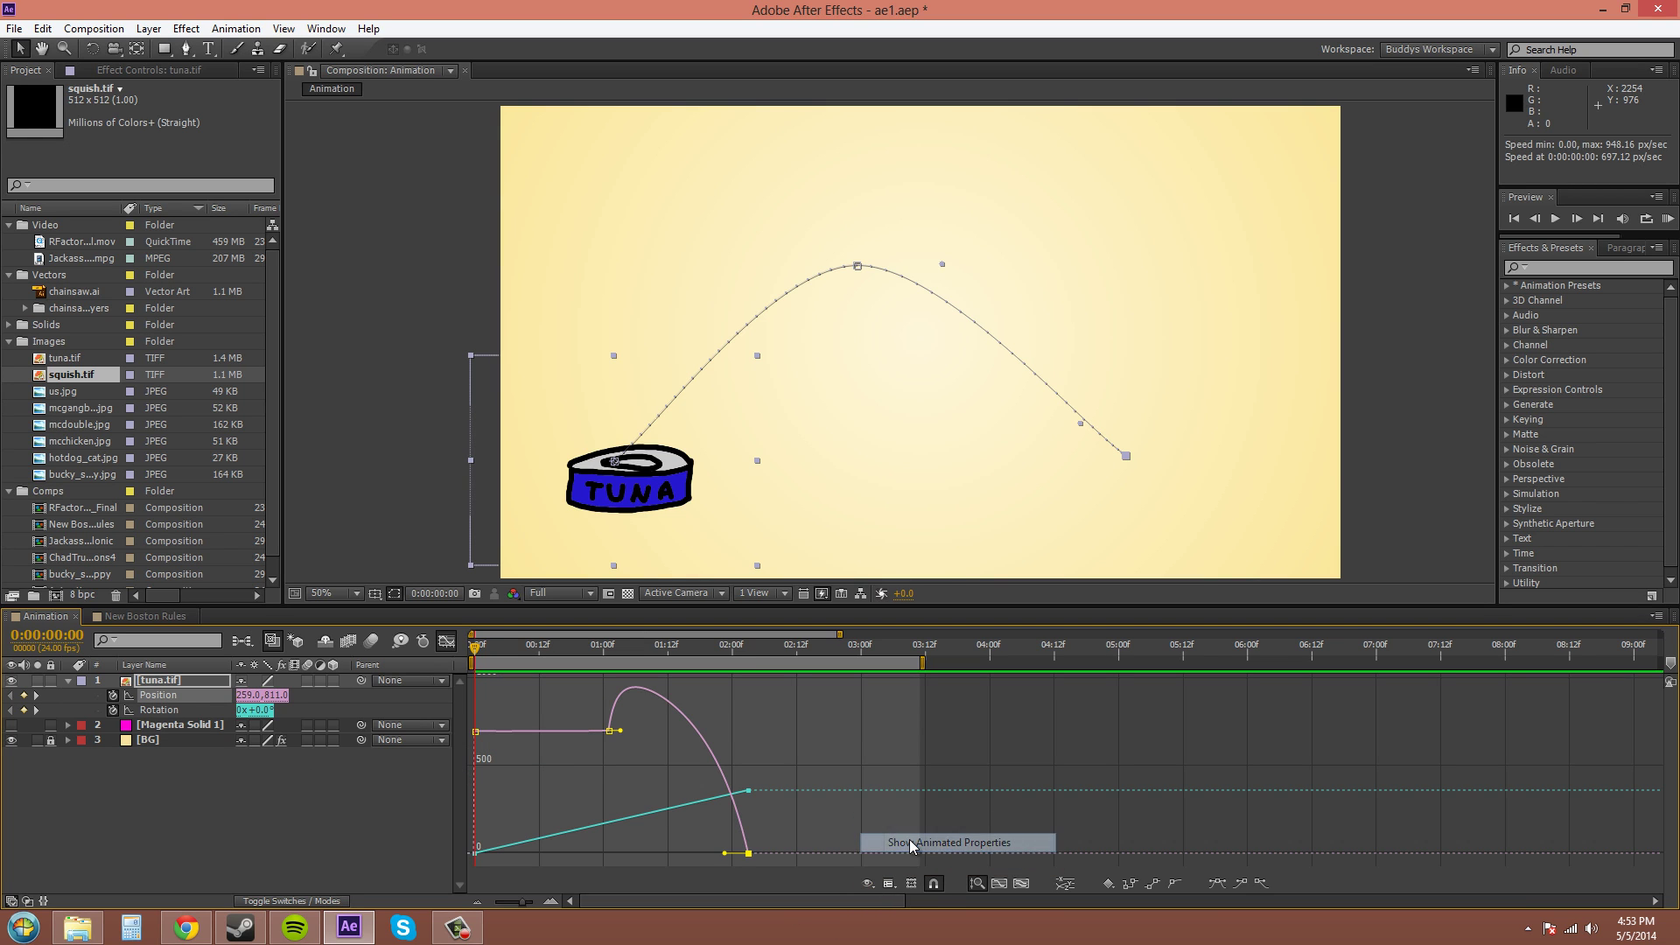
{"action": "mouse_move", "coordinate": [750, 793]}
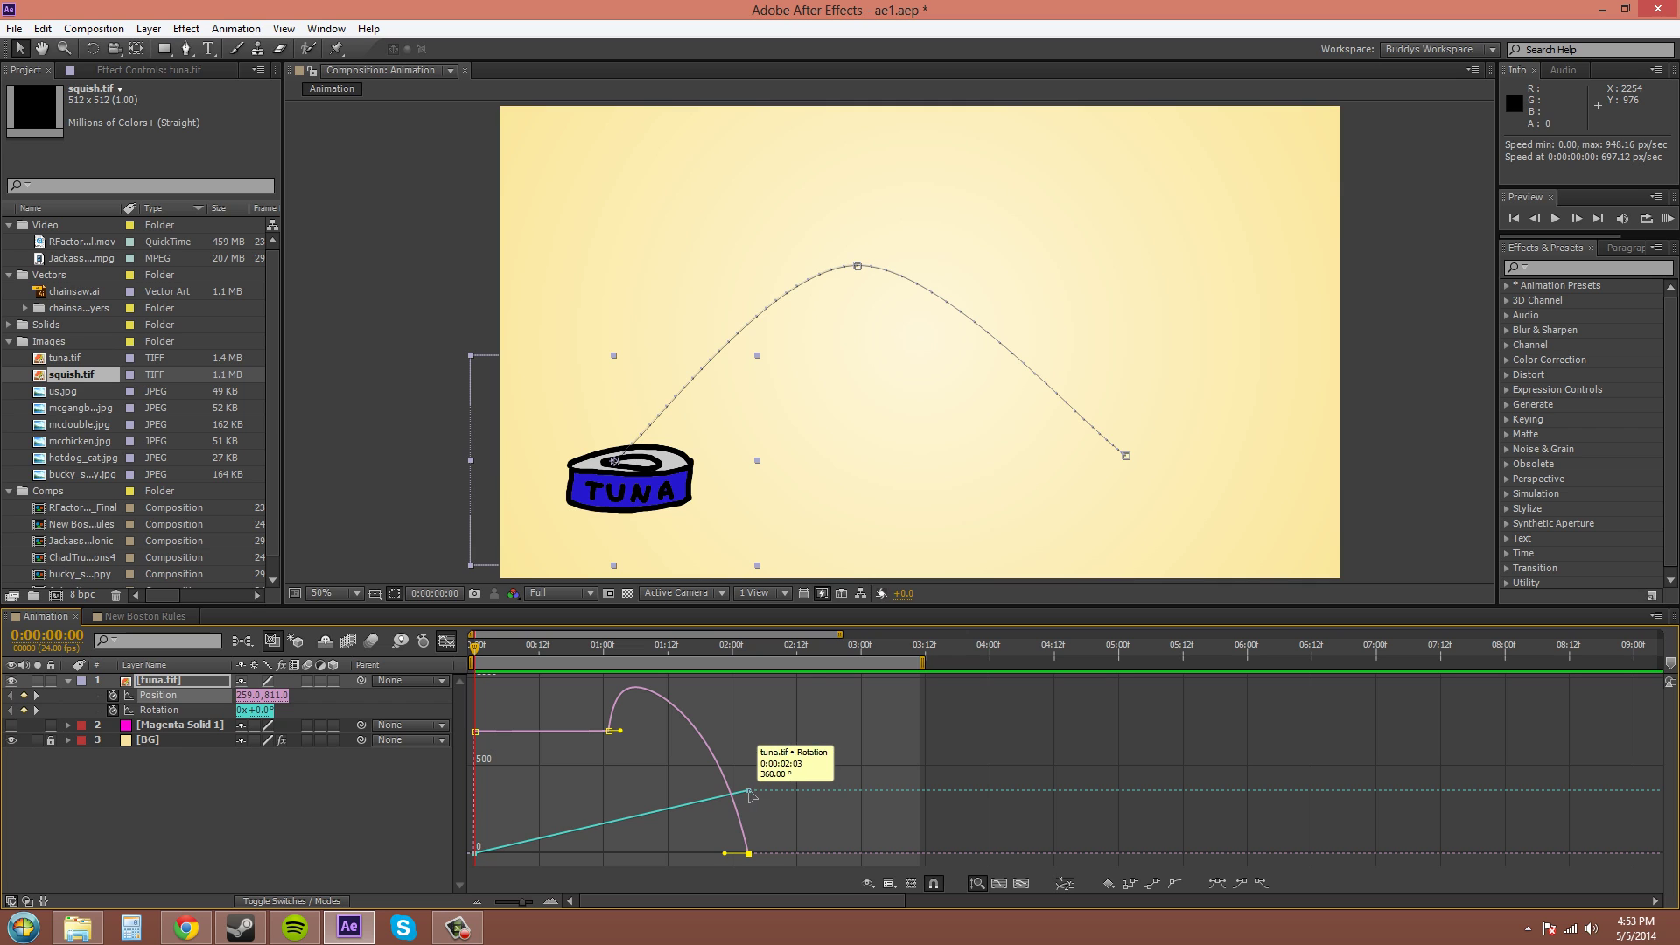
{"action": "mouse_move", "coordinate": [750, 793]}
{"action": "left_mouse_down"}
{"action": "mouse_move", "coordinate": [783, 814]}
{"action": "mouse_move", "coordinate": [749, 783]}
{"action": "mouse_move", "coordinate": [752, 730]}
{"action": "mouse_move", "coordinate": [757, 806]}
{"action": "mouse_move", "coordinate": [744, 731]}
{"action": "mouse_move", "coordinate": [637, 726]}
{"action": "mouse_move", "coordinate": [749, 759]}
{"action": "mouse_move", "coordinate": [758, 794]}
{"action": "left_mouse_up"}
Turn off Show Animated Properties and select Position so only its curve is displayed
{"action": "left_click", "coordinate": [869, 884]}
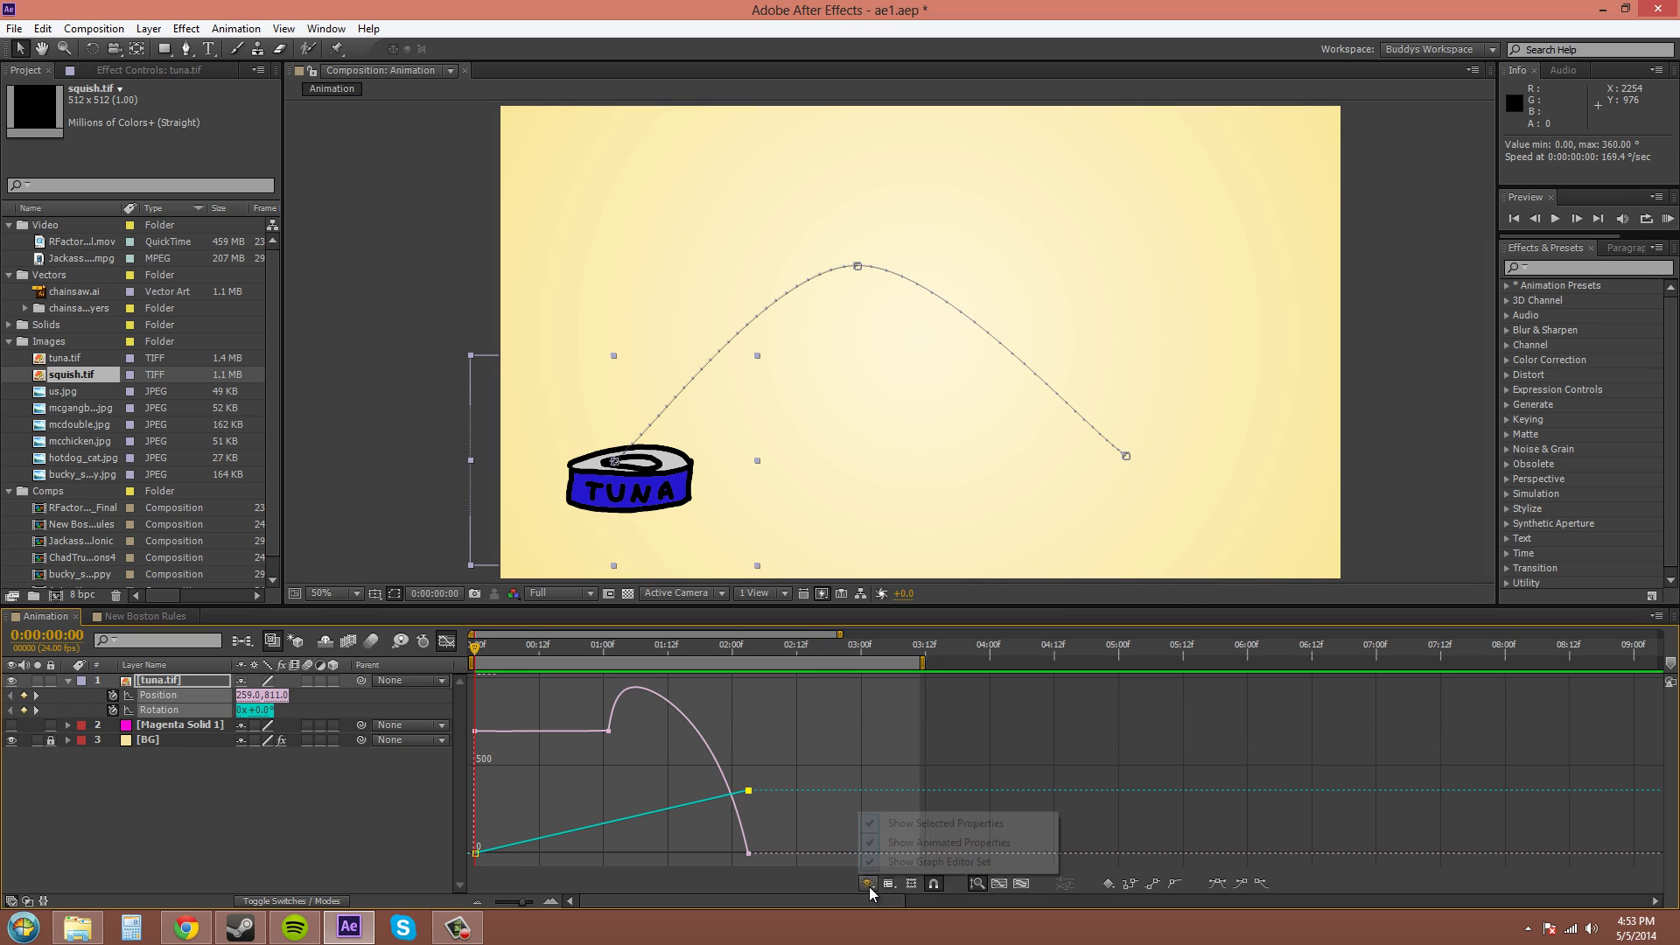
{"action": "left_click", "coordinate": [904, 841]}
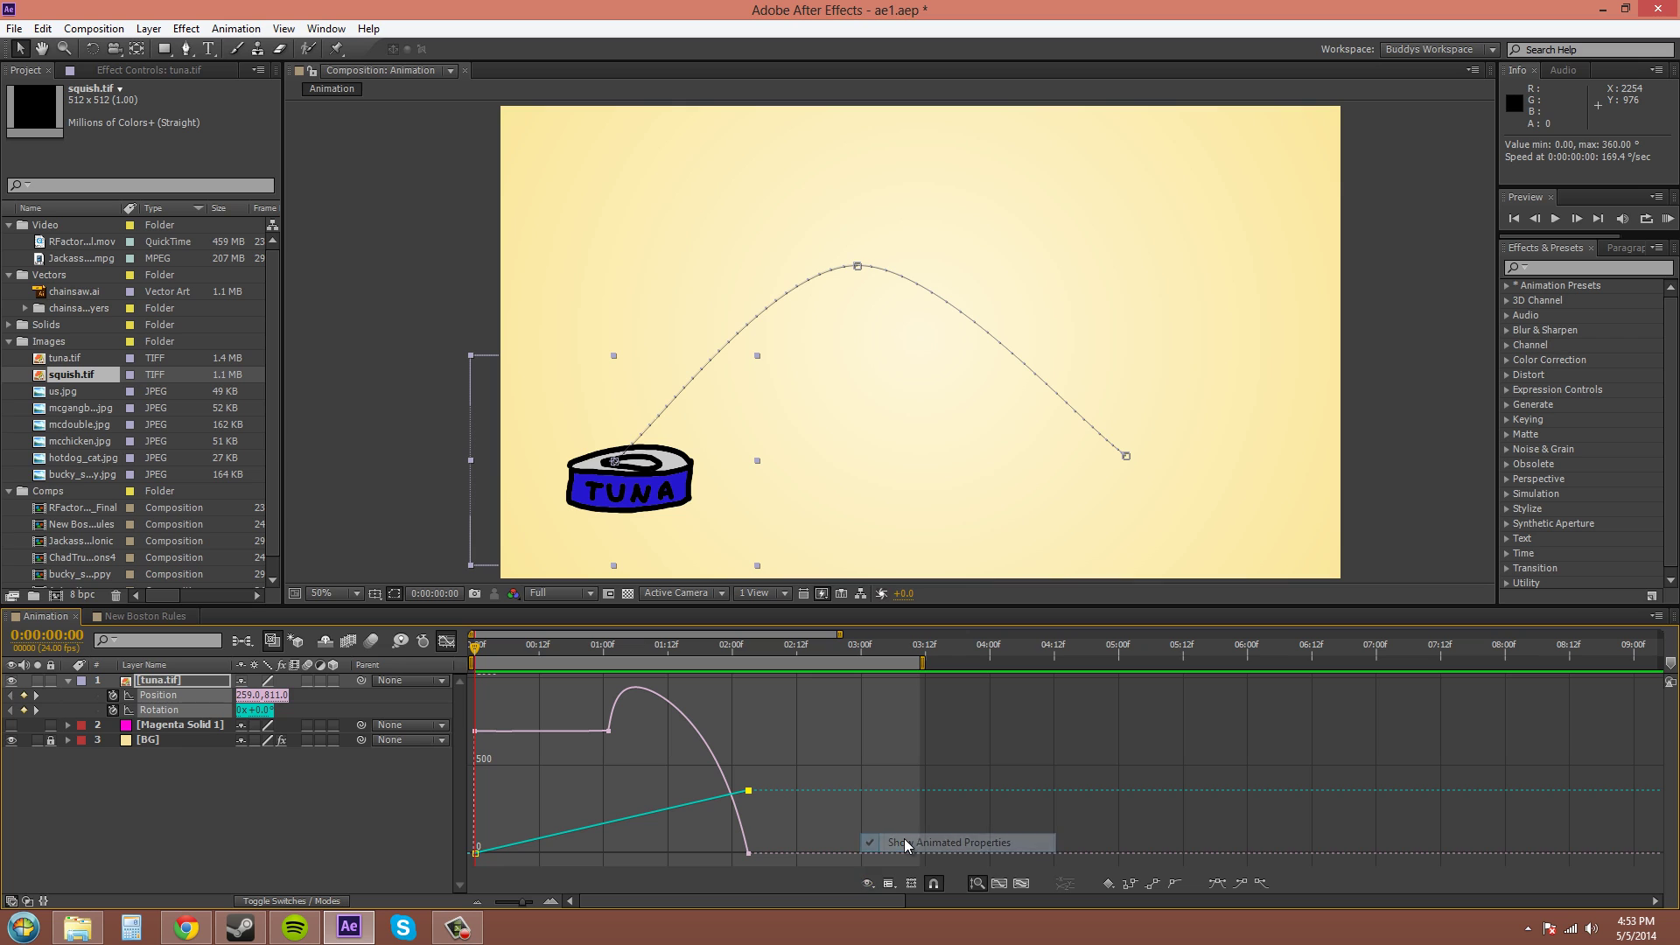
{"action": "left_click", "coordinate": [867, 884]}
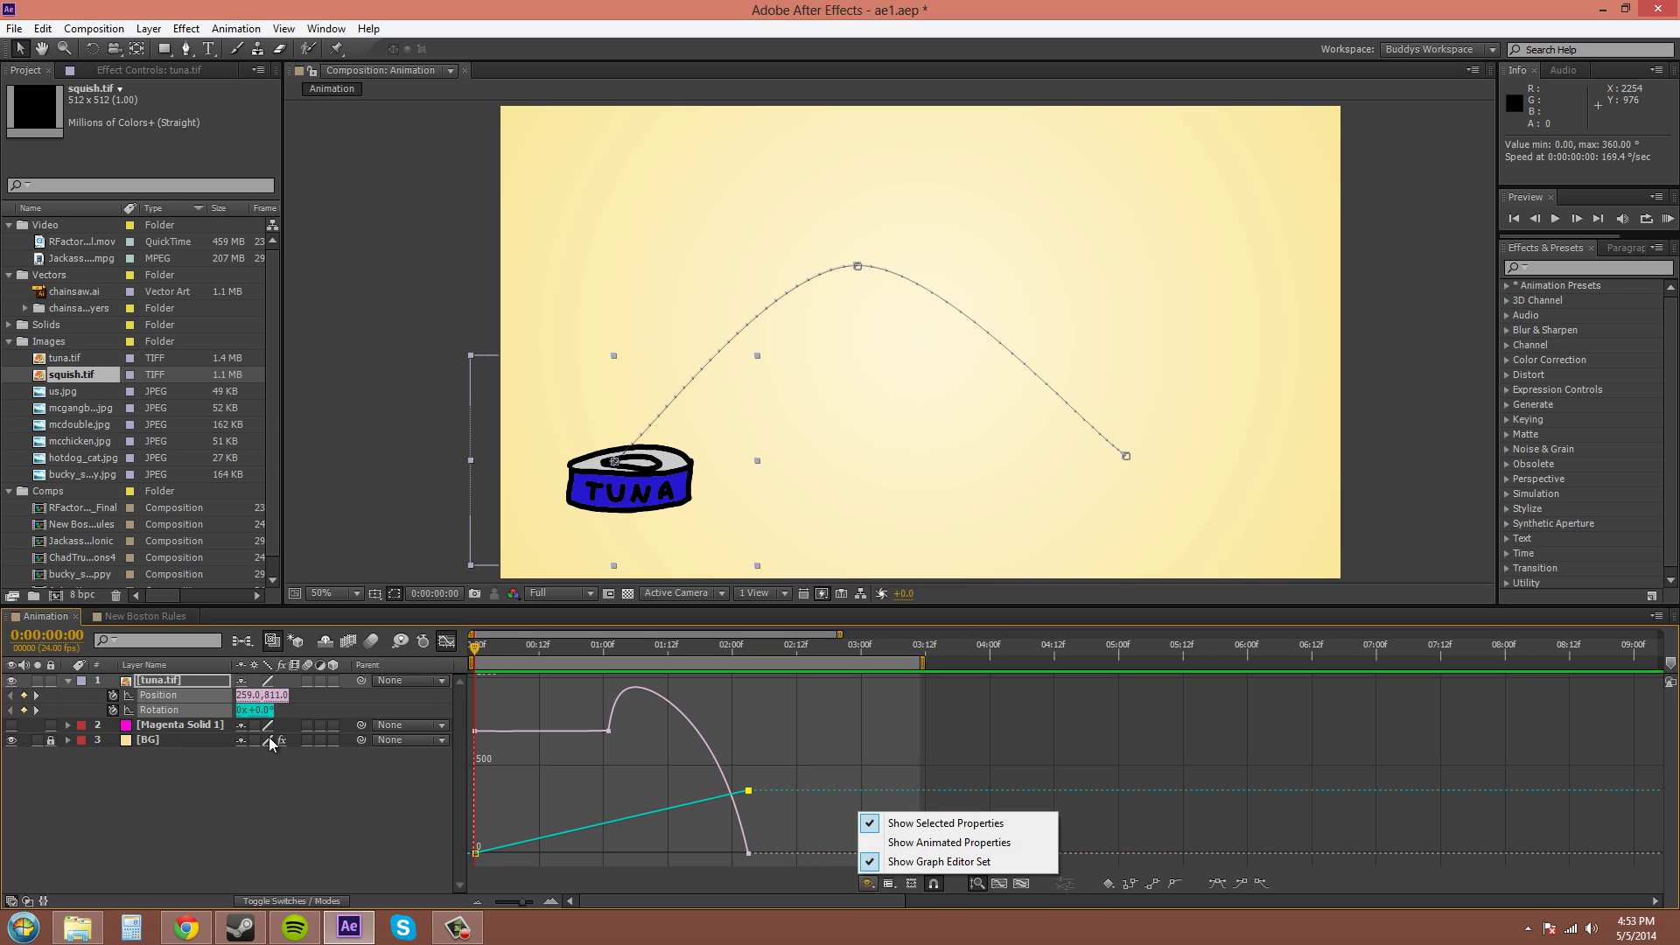
{"action": "left_click", "coordinate": [164, 719]}
{"action": "left_click", "coordinate": [158, 695]}
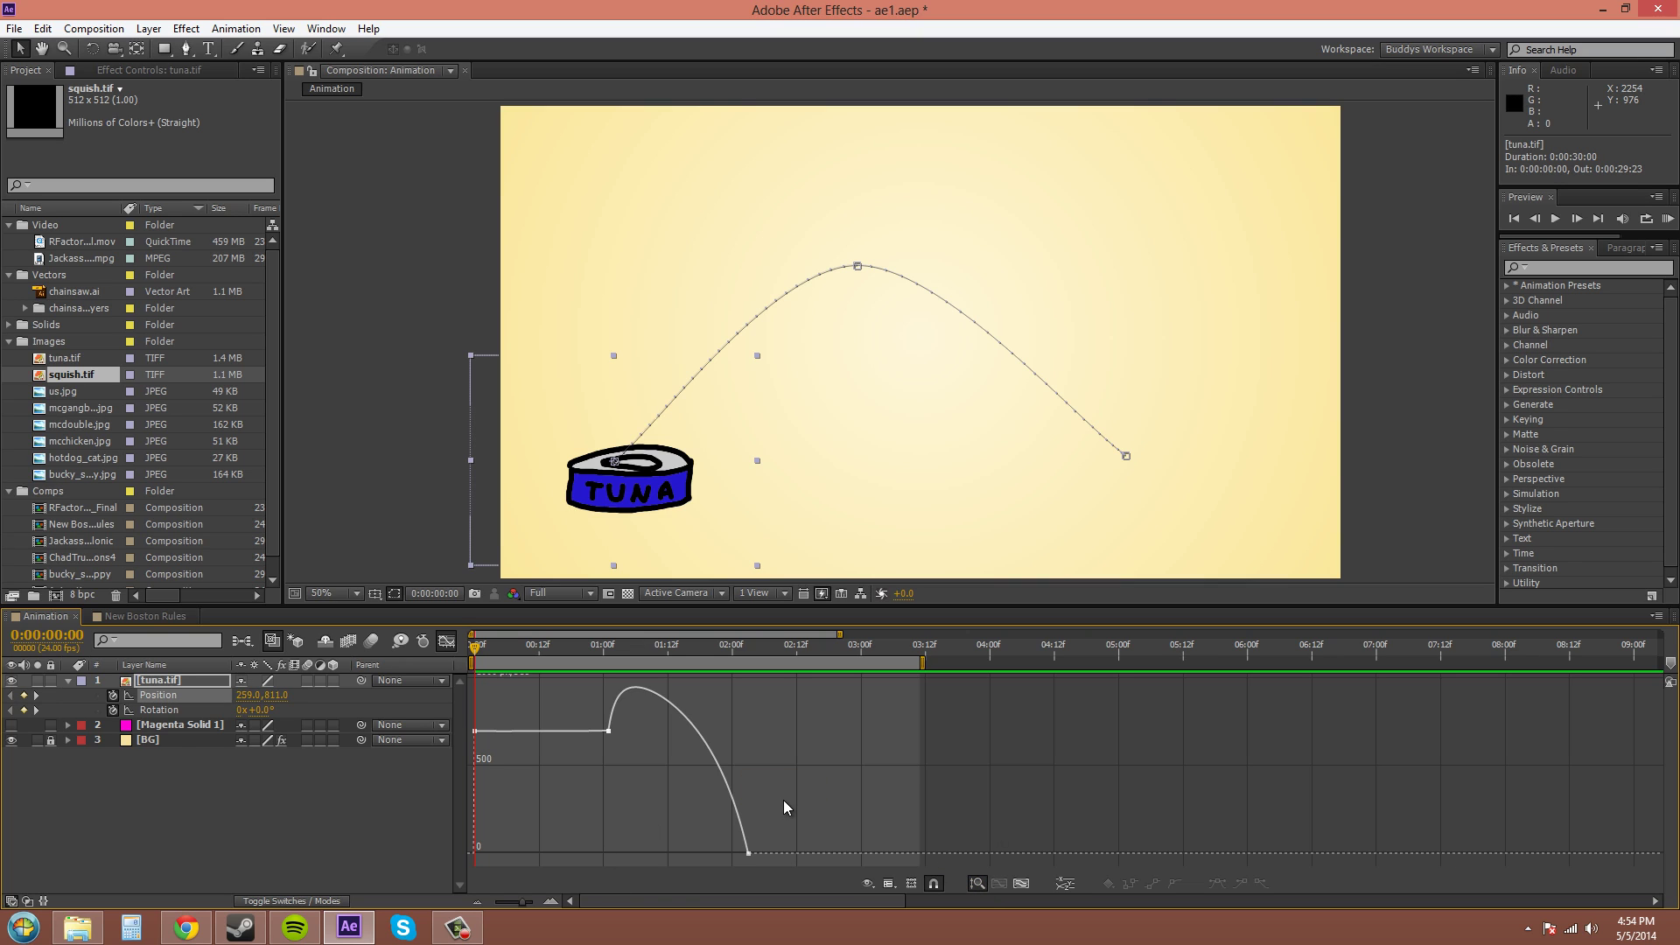
{"action": "key", "text": "h"}
{"action": "key", "text": "v"}
Zoom the timeline in to individual frames and pan the graph across the Position curve
{"action": "left_click_drag", "start_coordinate": [525, 902], "coordinate": [558, 885]}
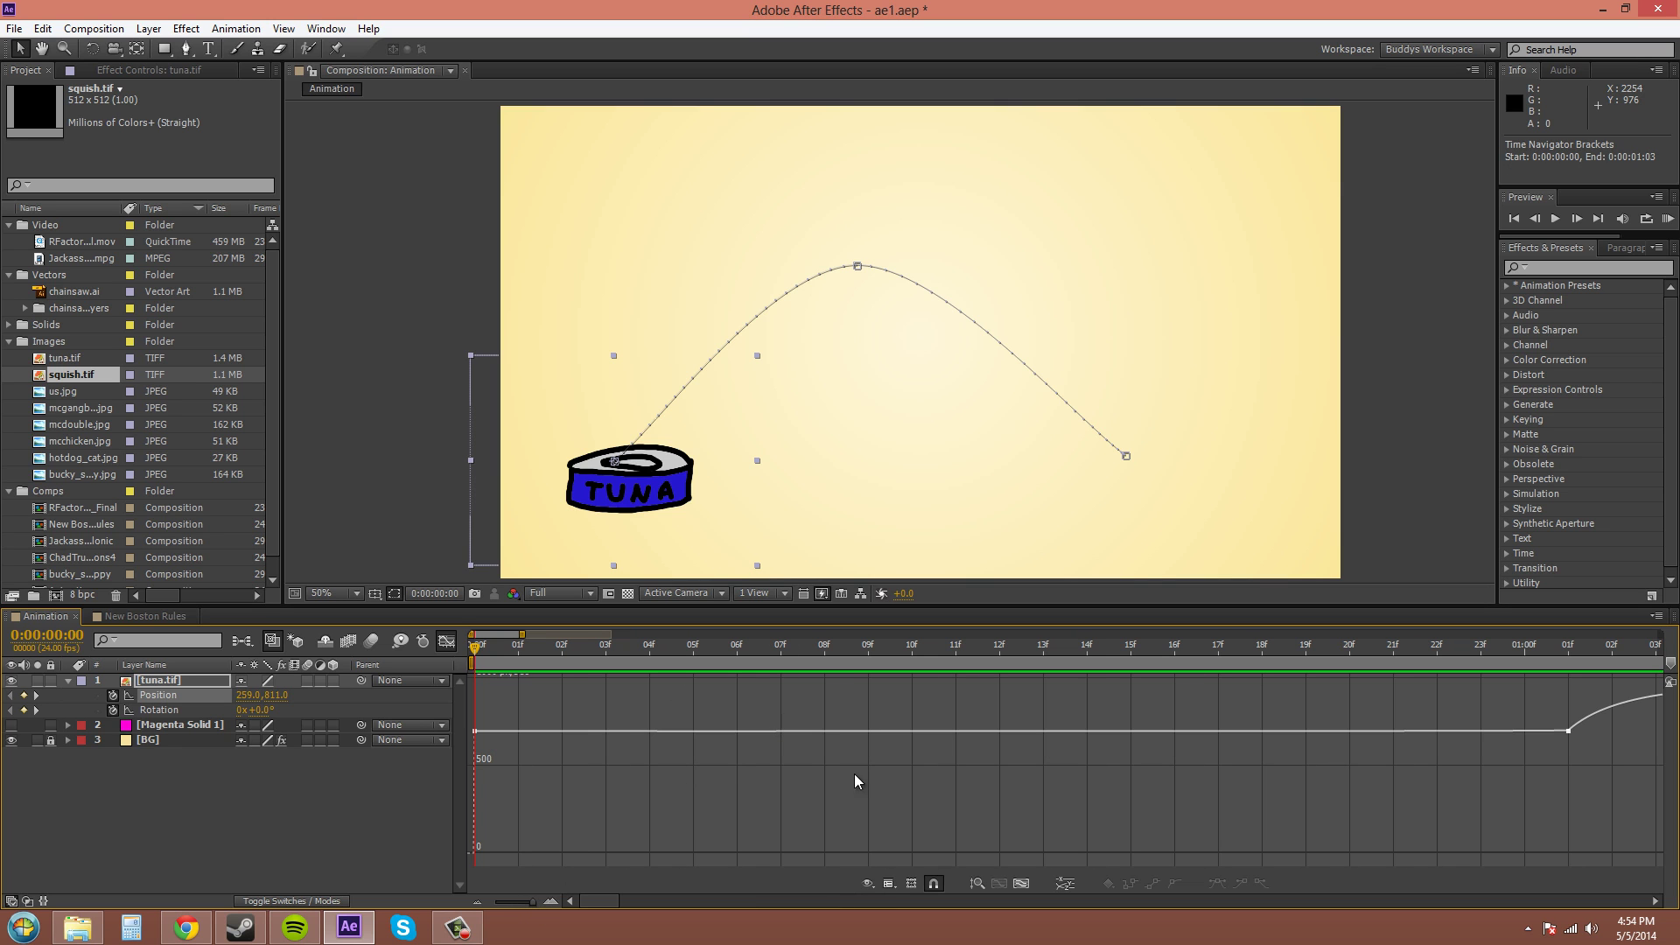
{"action": "key", "text": "h"}
{"action": "left_click_drag", "start_coordinate": [926, 787], "coordinate": [543, 748]}
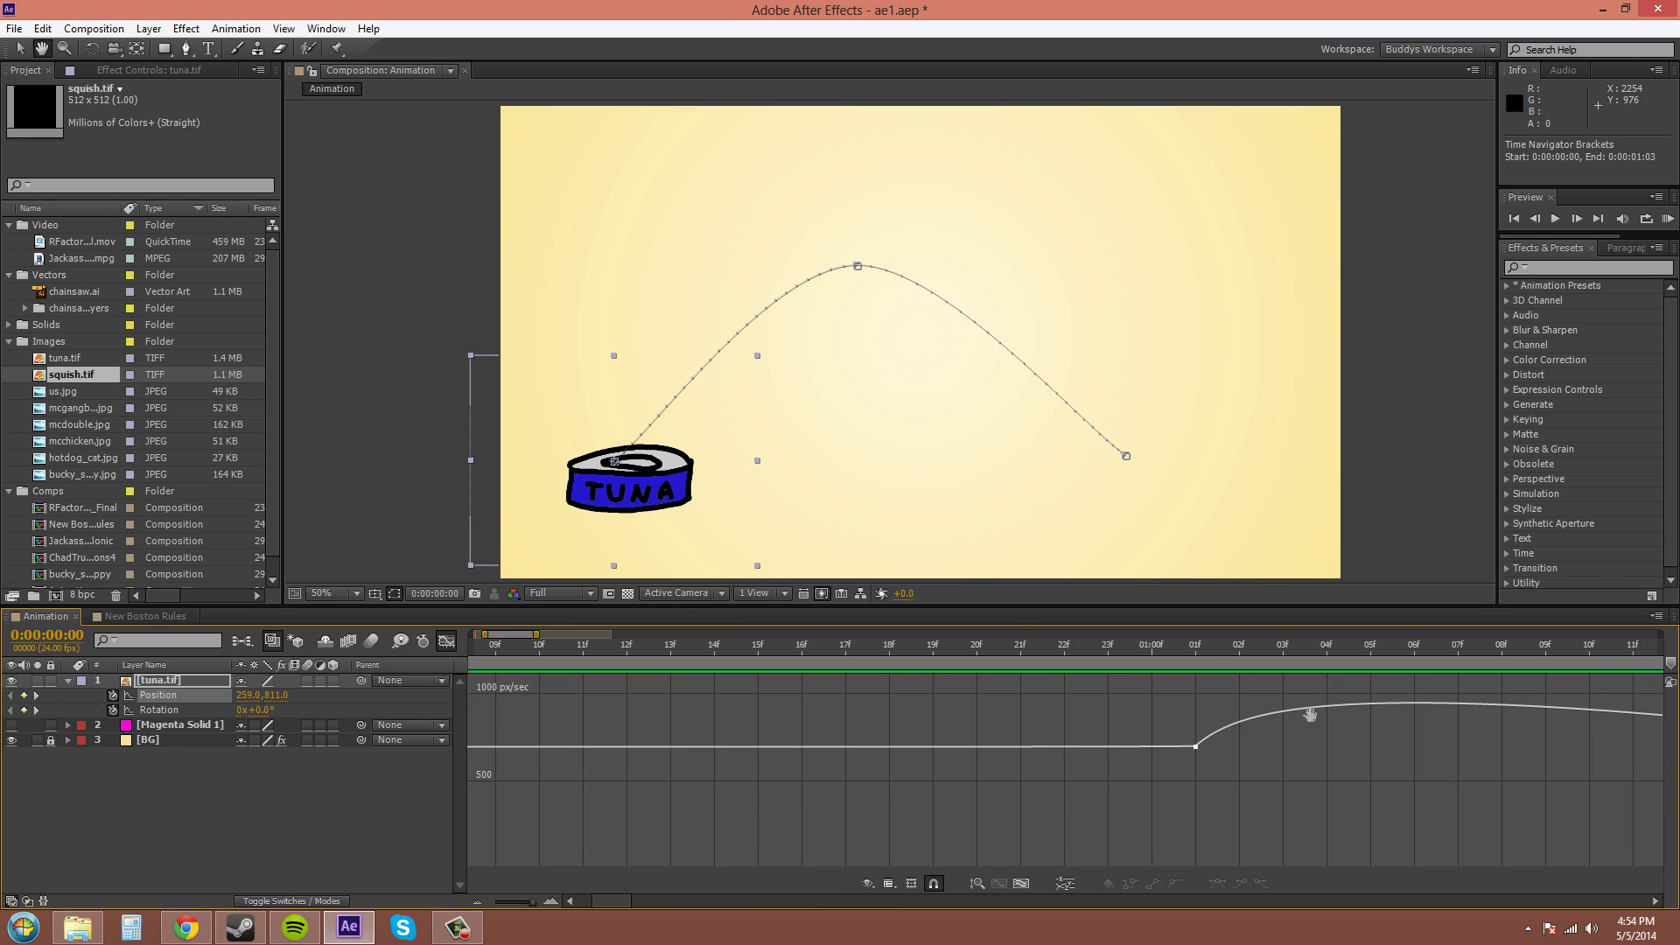
{"action": "scroll", "coordinate": [1286, 762], "scroll_direction": "right", "scroll_amount": 10}
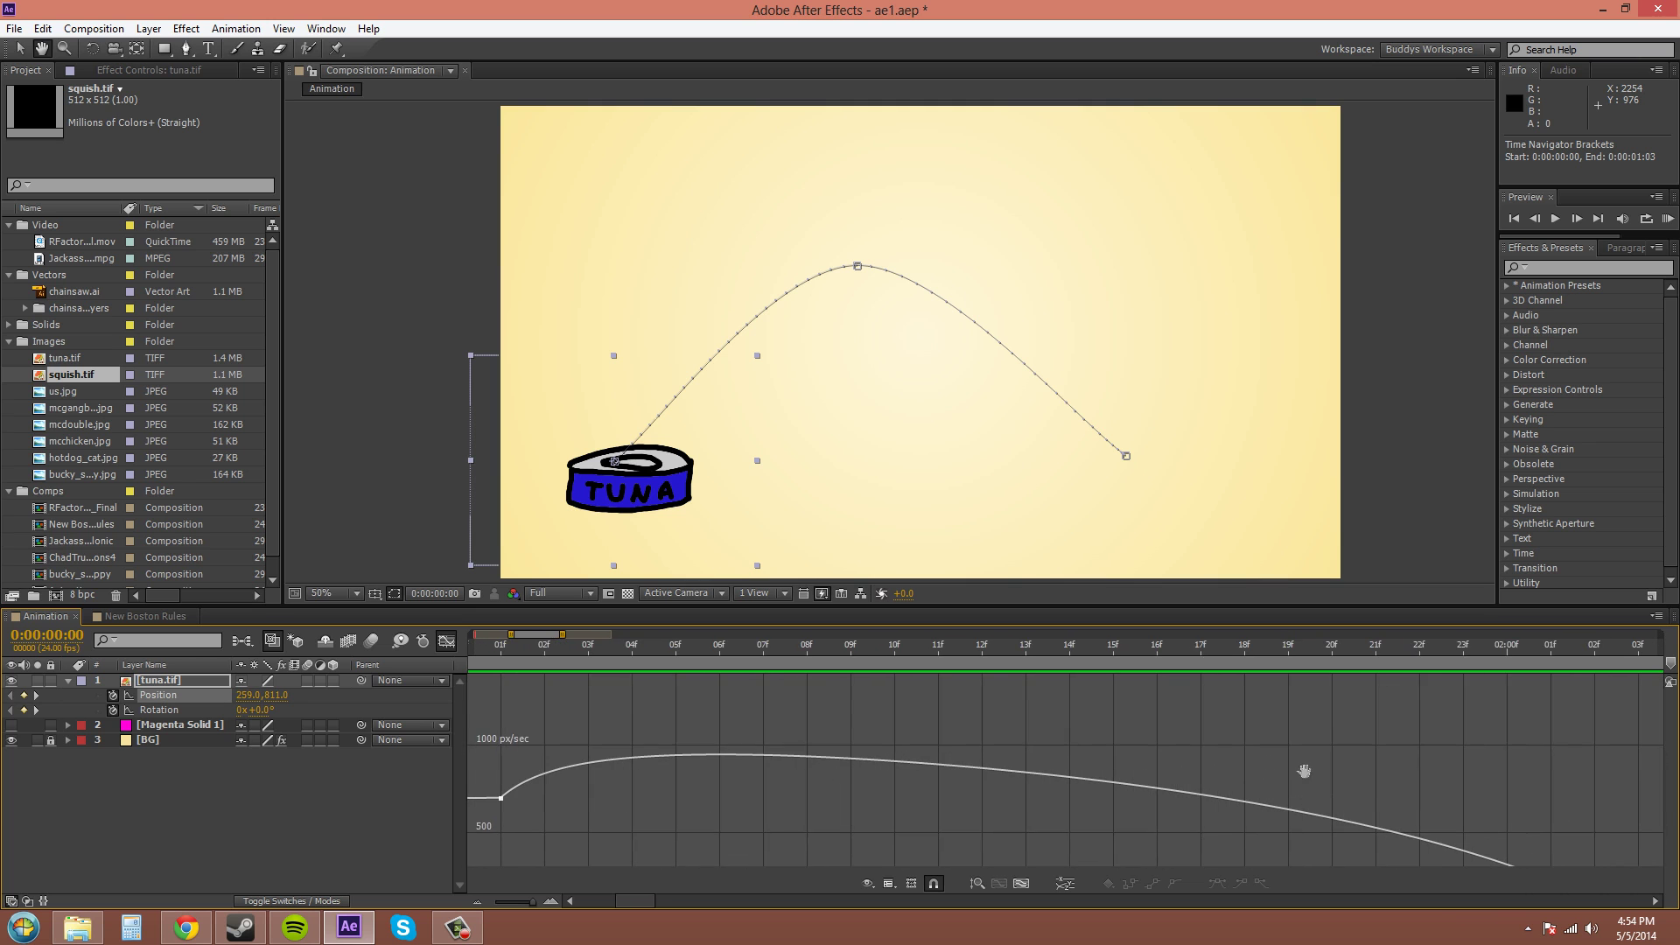
{"action": "left_click_drag", "start_coordinate": [1303, 771], "coordinate": [1103, 770]}
{"action": "left_click_drag", "start_coordinate": [665, 785], "coordinate": [1061, 769]}
{"action": "left_click_drag", "start_coordinate": [573, 768], "coordinate": [918, 763]}
{"action": "key", "text": "v"}
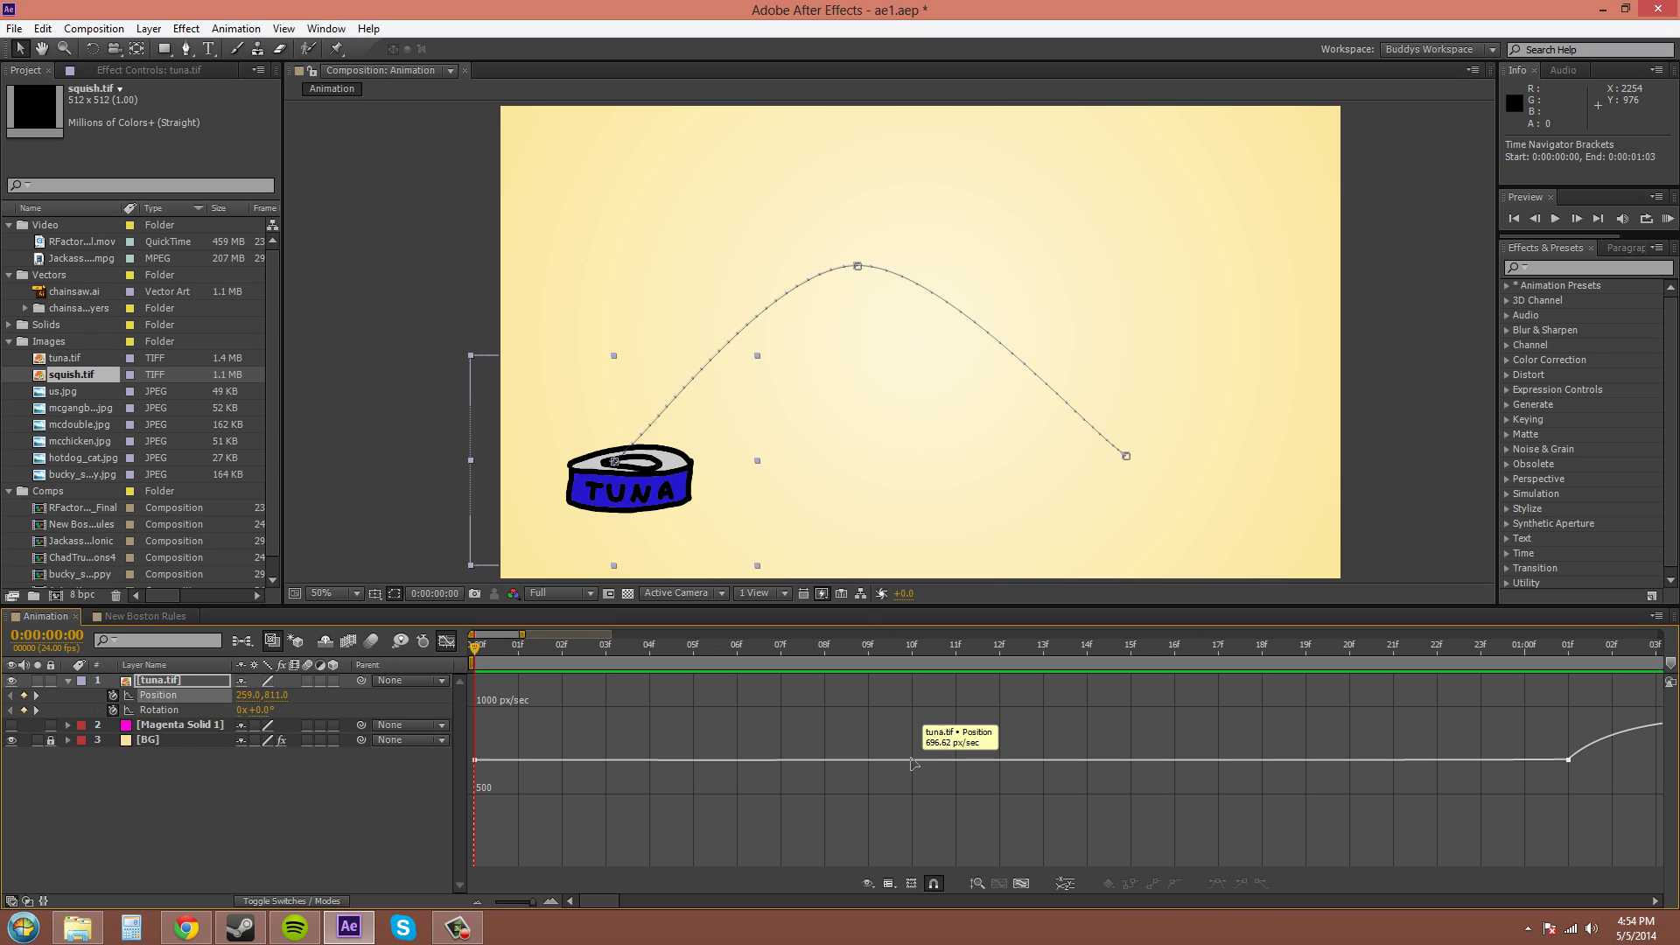
Auto-fit the graph height, zoom back out, then fit the marquee-selected Position keyframes to view
{"action": "left_click", "coordinate": [977, 884]}
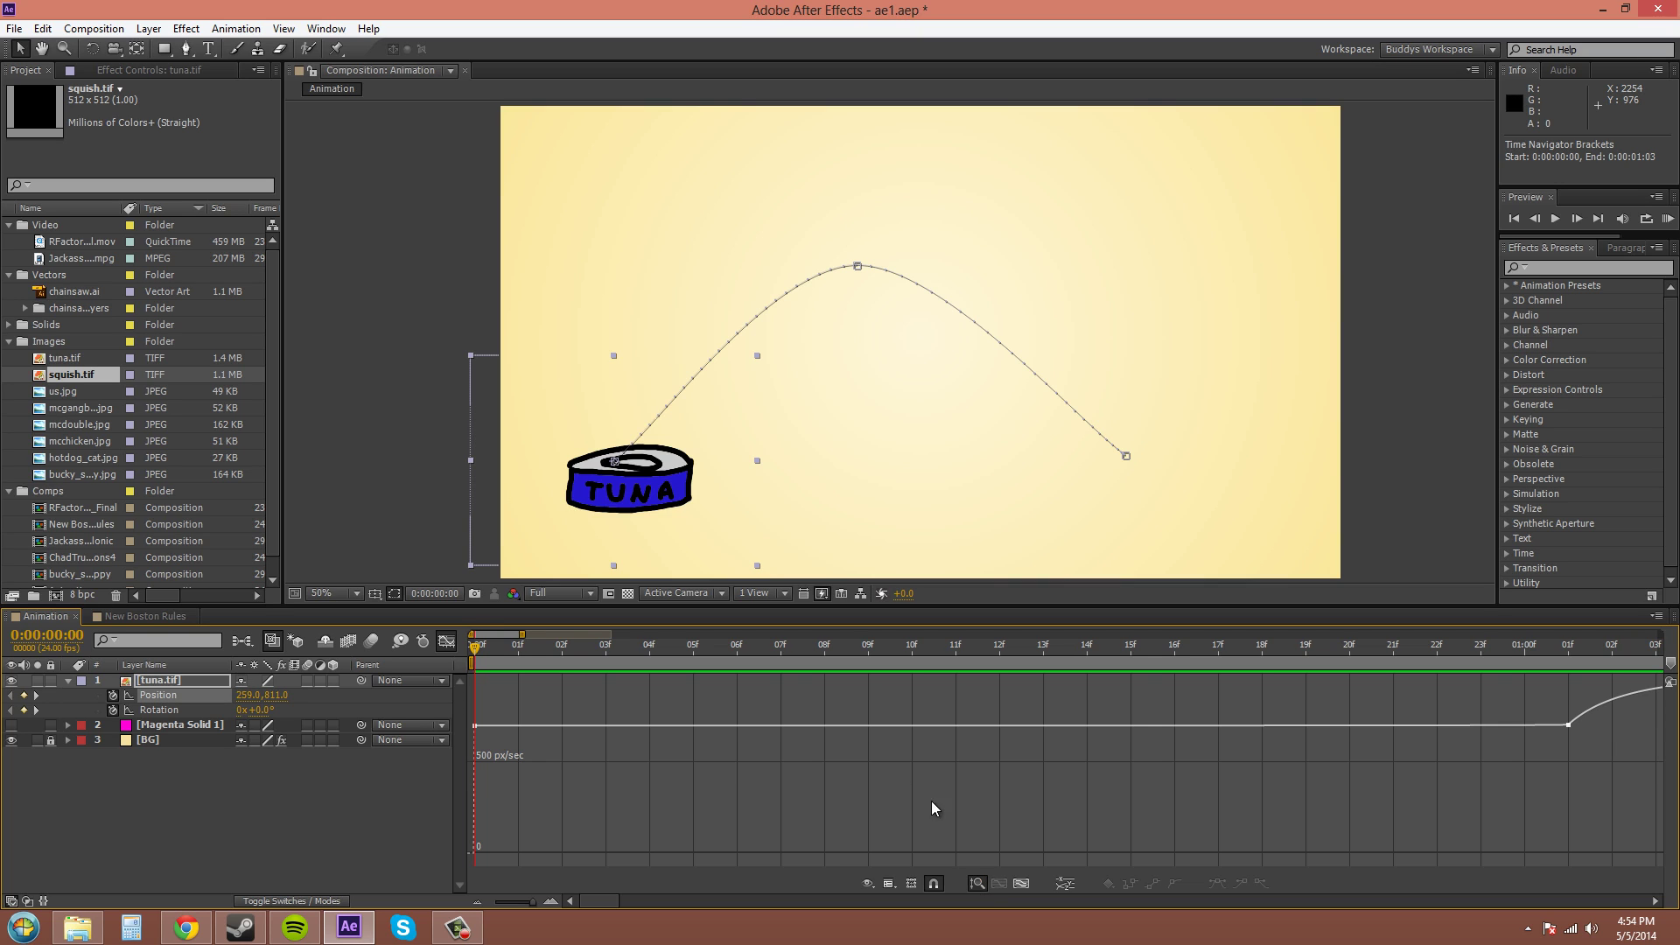
{"action": "left_click", "coordinate": [508, 901]}
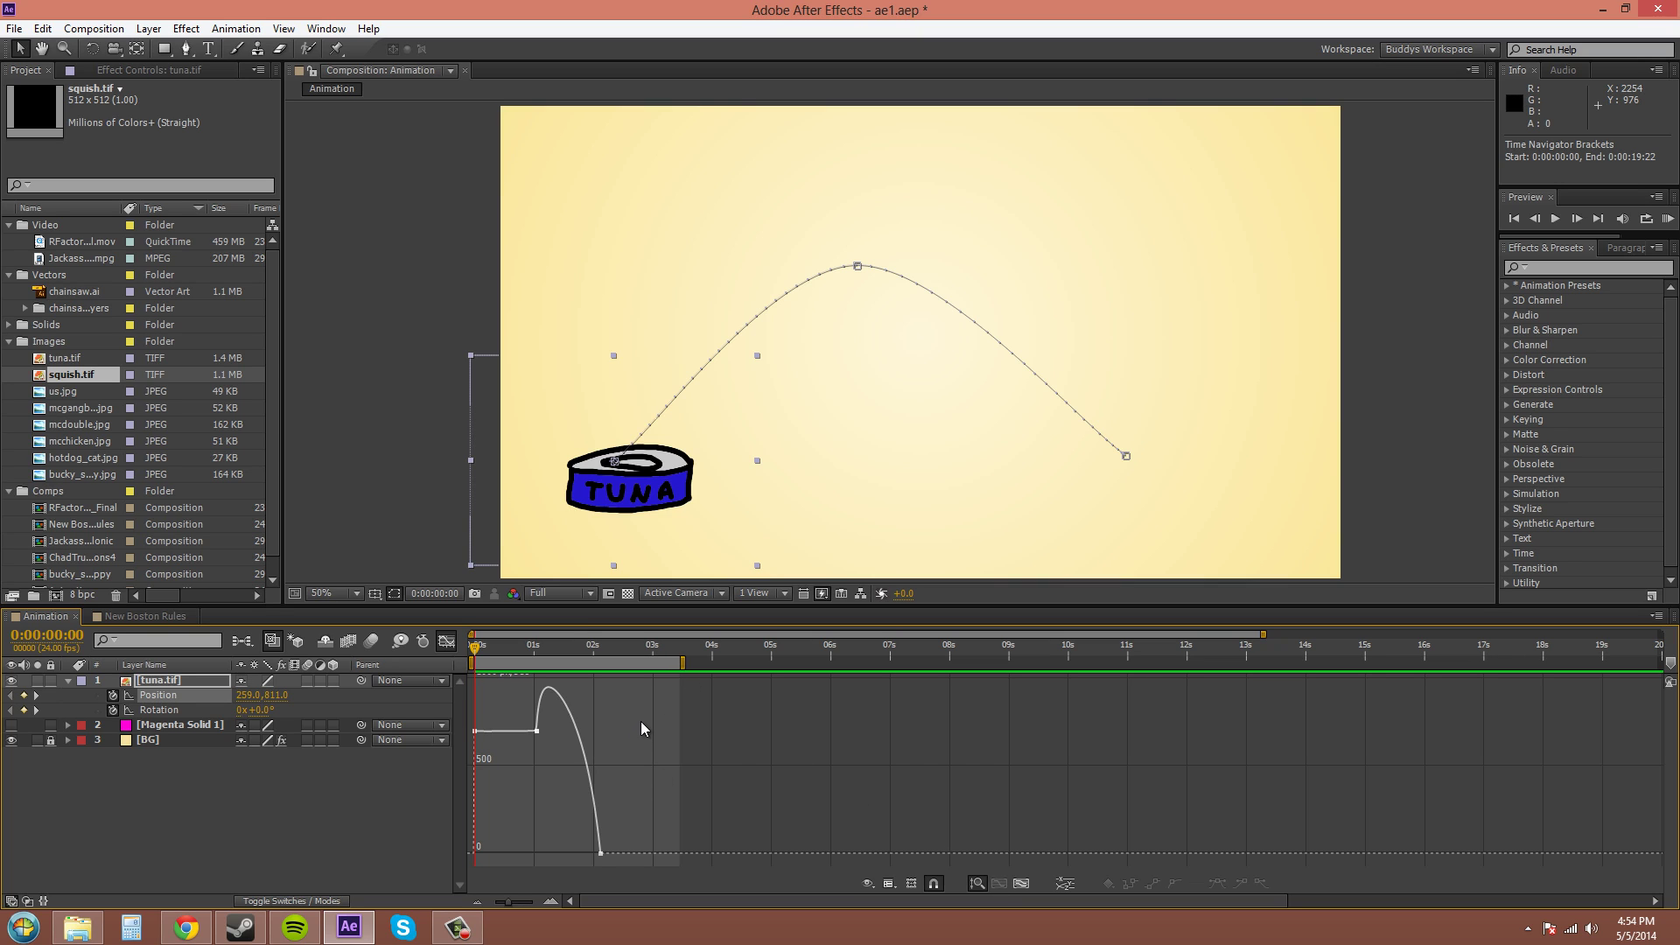
{"action": "left_click_drag", "start_coordinate": [640, 720], "coordinate": [528, 861]}
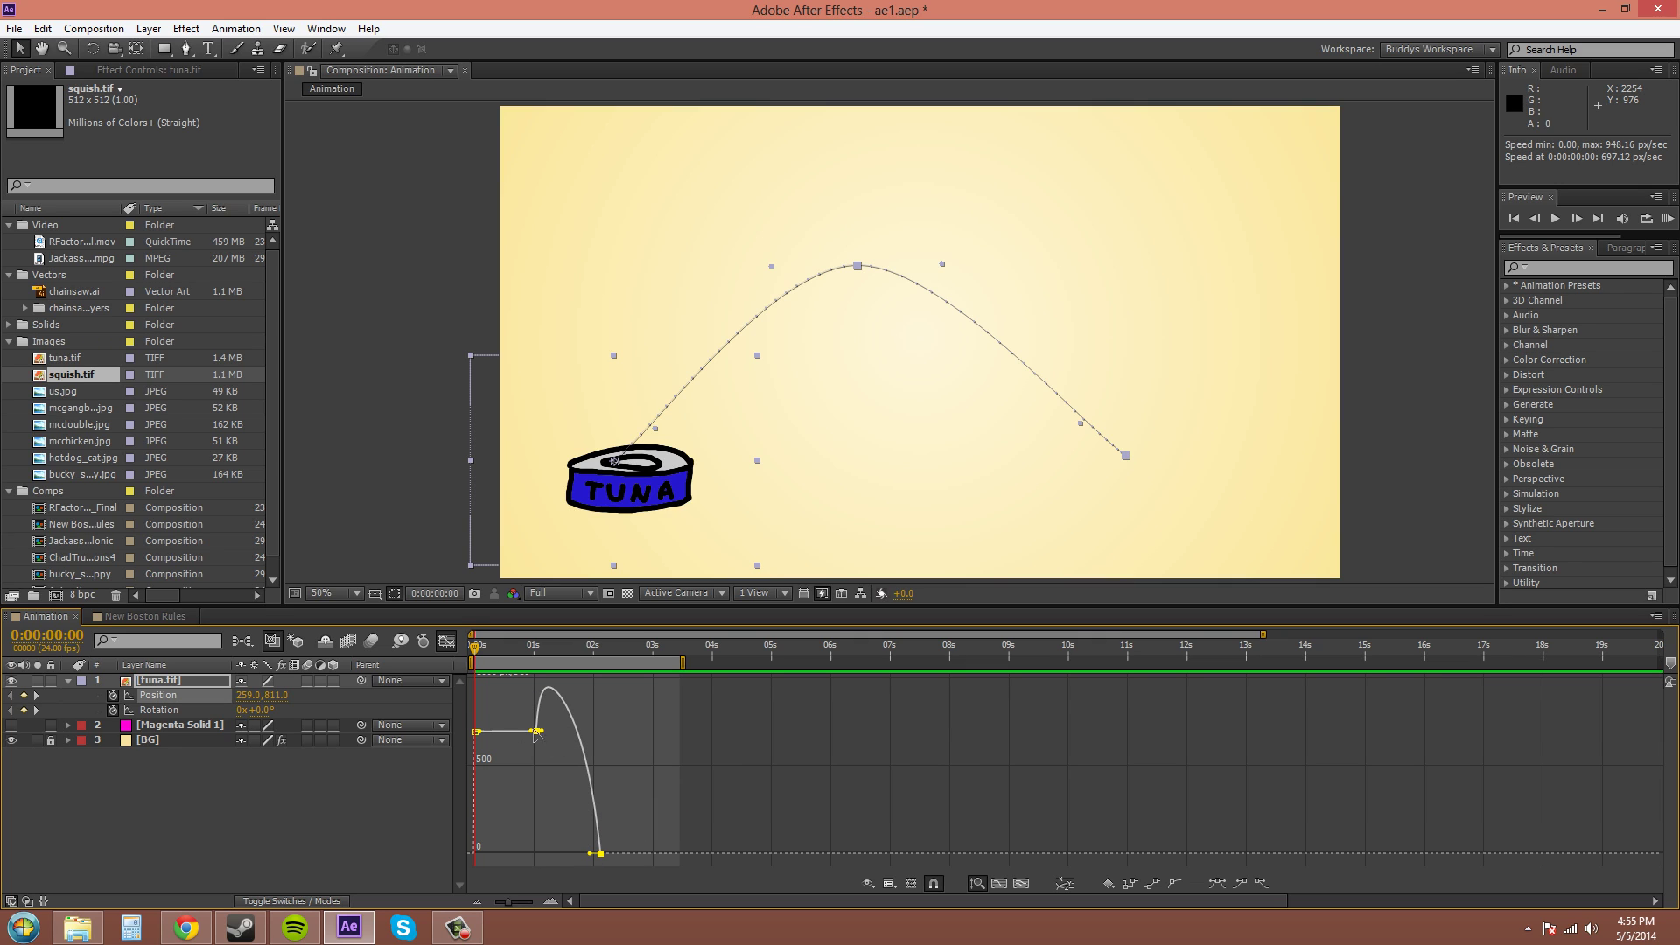
{"action": "left_click", "coordinate": [999, 883]}
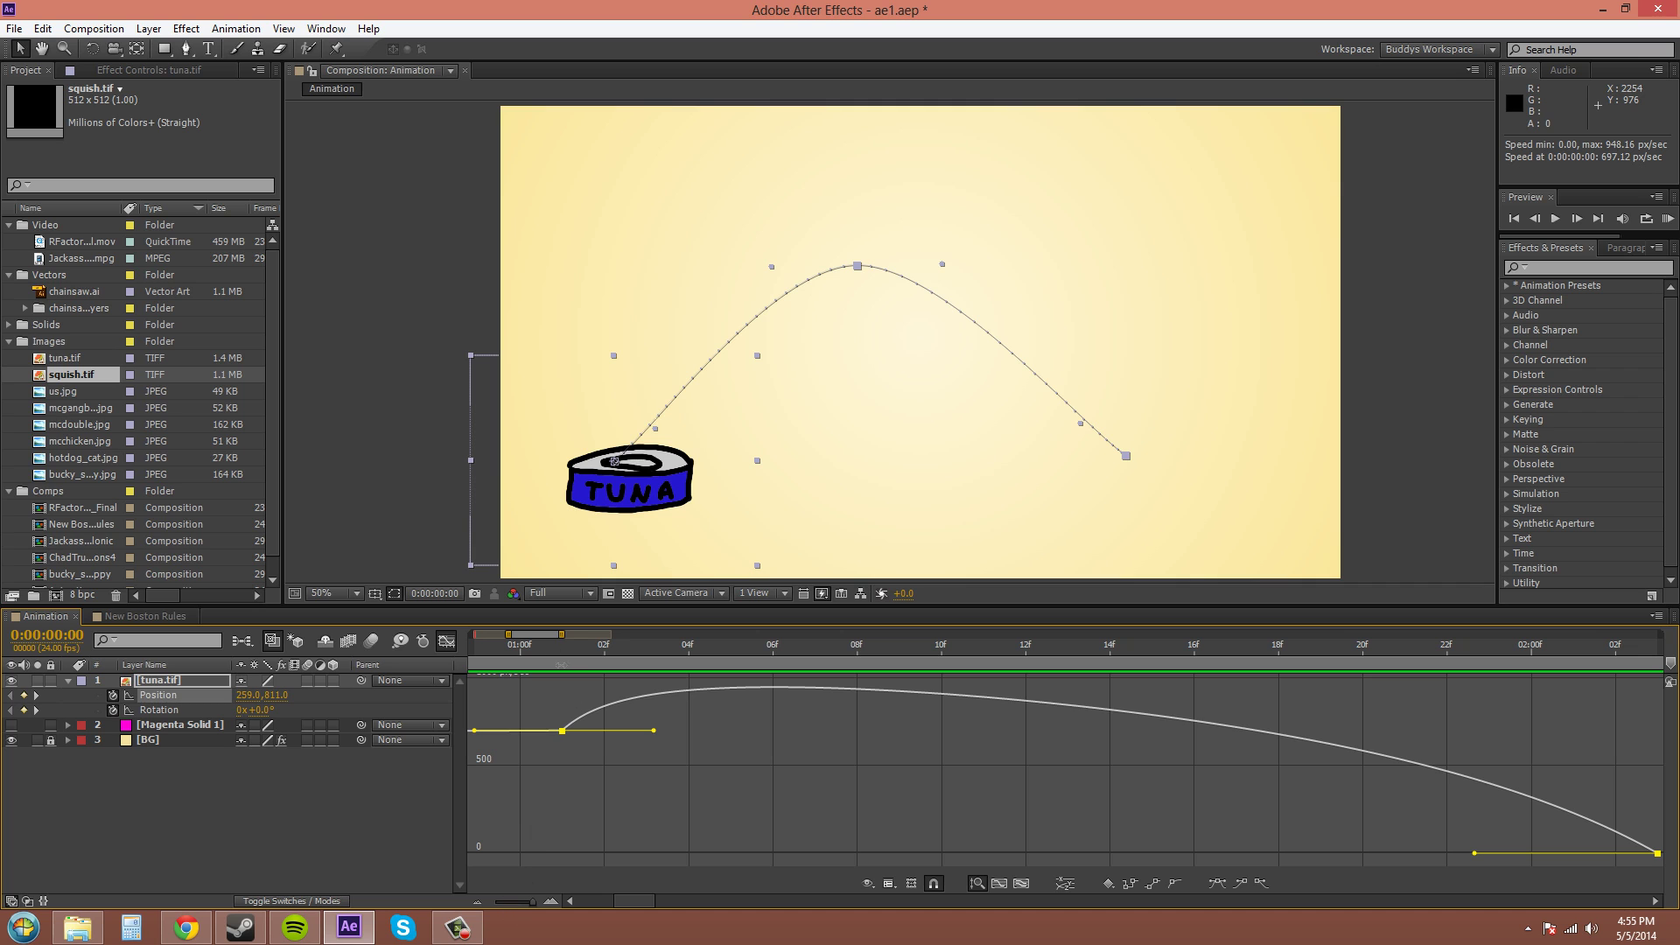
{"action": "left_click_drag", "start_coordinate": [561, 634], "coordinate": [431, 627]}
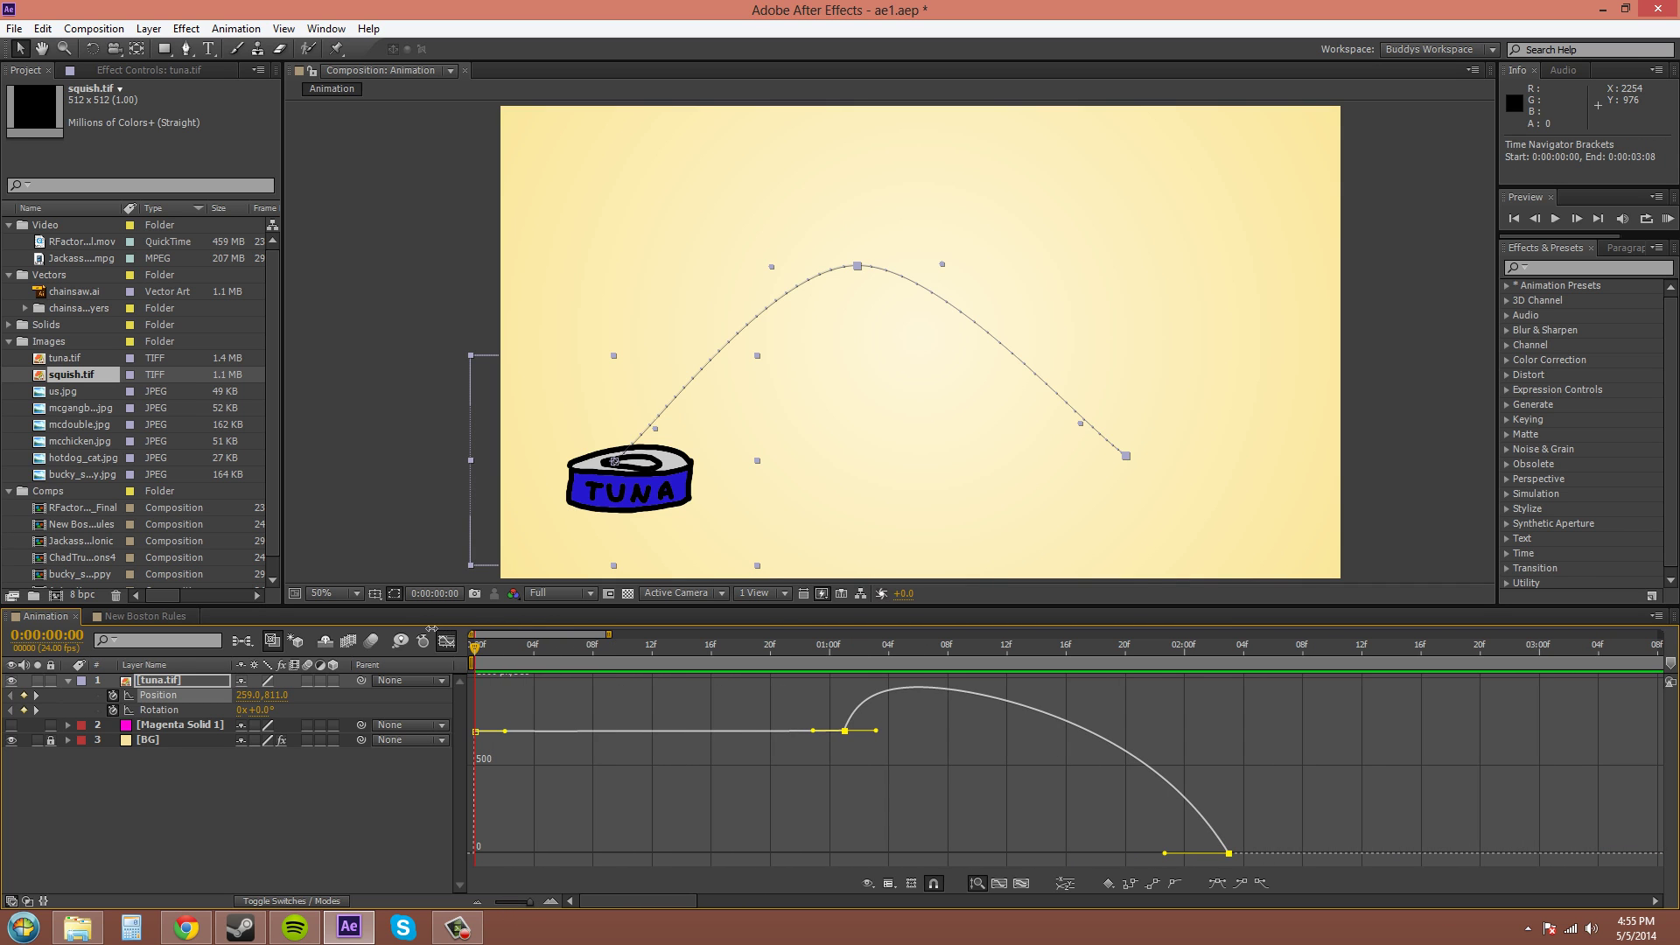
Show all animated properties again and drag the Rotation end keyframe later and higher
{"action": "left_click", "coordinate": [1273, 794]}
{"action": "left_click", "coordinate": [875, 885]}
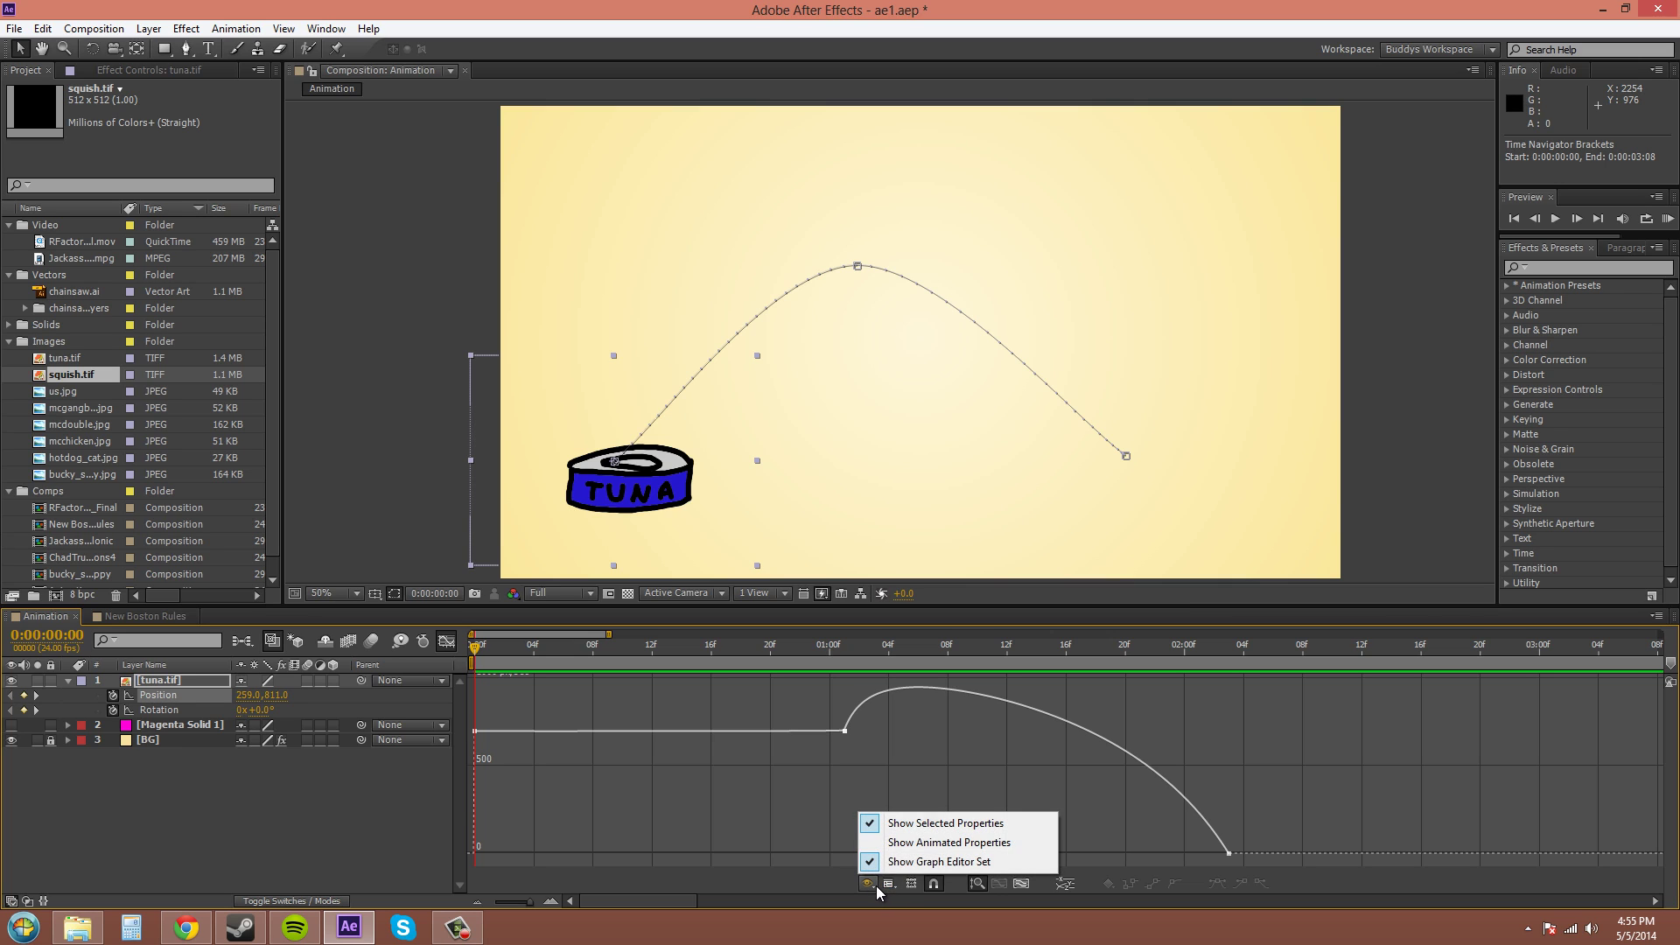
{"action": "left_click", "coordinate": [937, 844]}
{"action": "mouse_move", "coordinate": [1229, 795]}
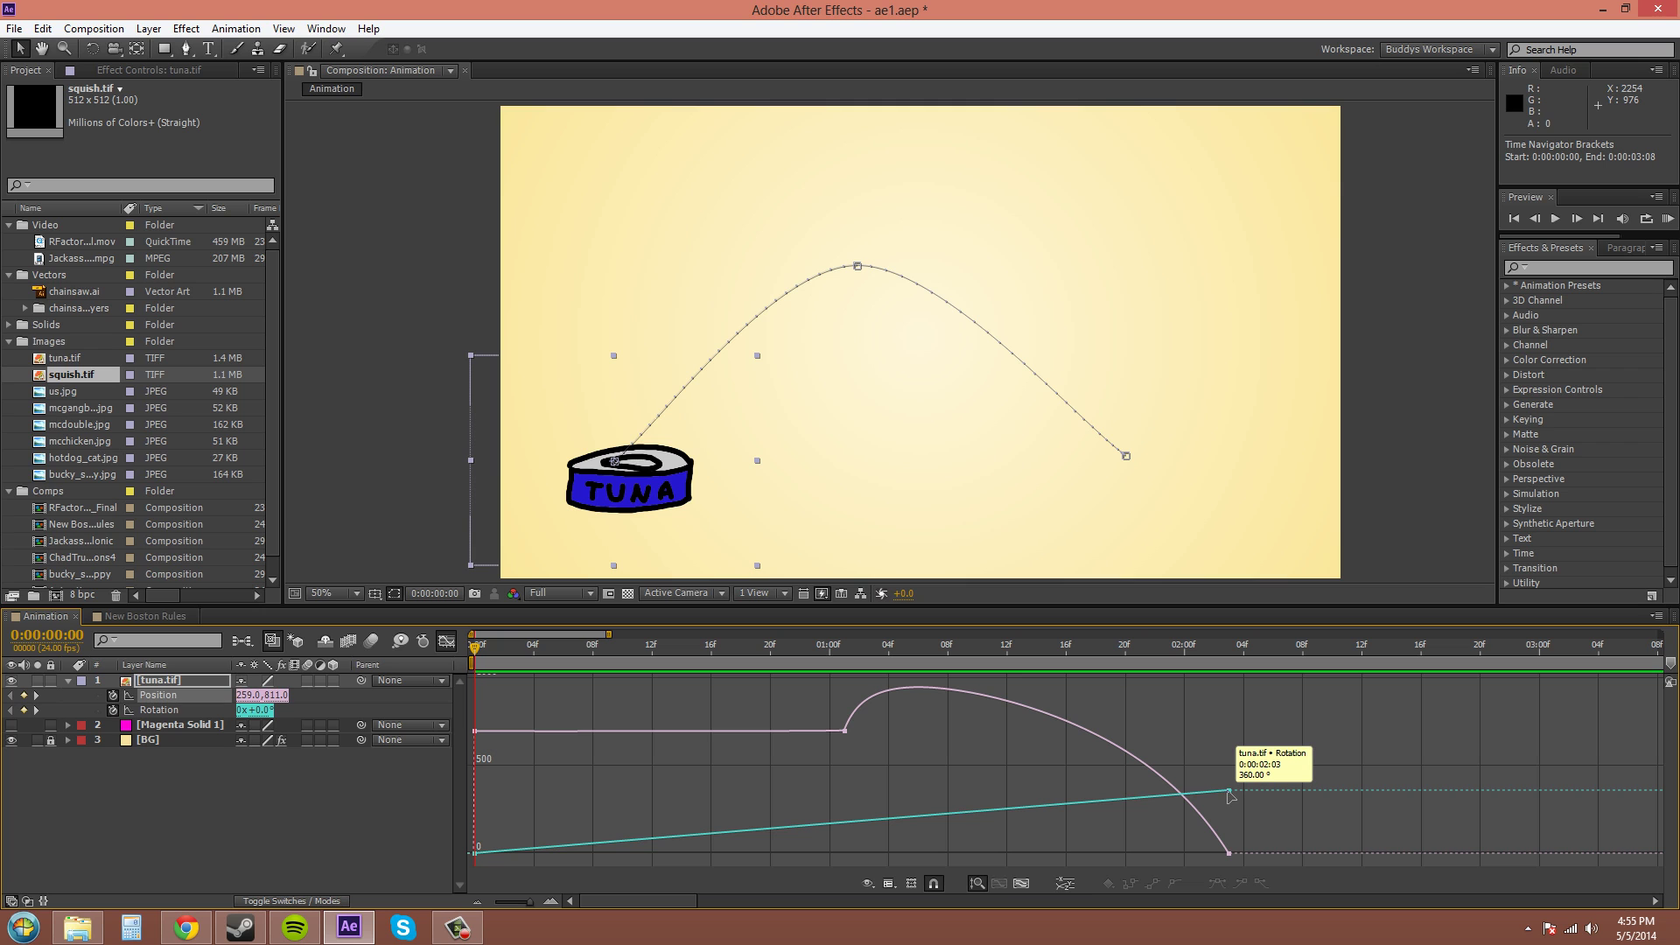
{"action": "left_click_drag", "start_coordinate": [1230, 793], "coordinate": [1662, 755]}
Fit all graphs to view, then undo the Rotation keyframe move
{"action": "left_click_drag", "start_coordinate": [625, 901], "coordinate": [586, 898]}
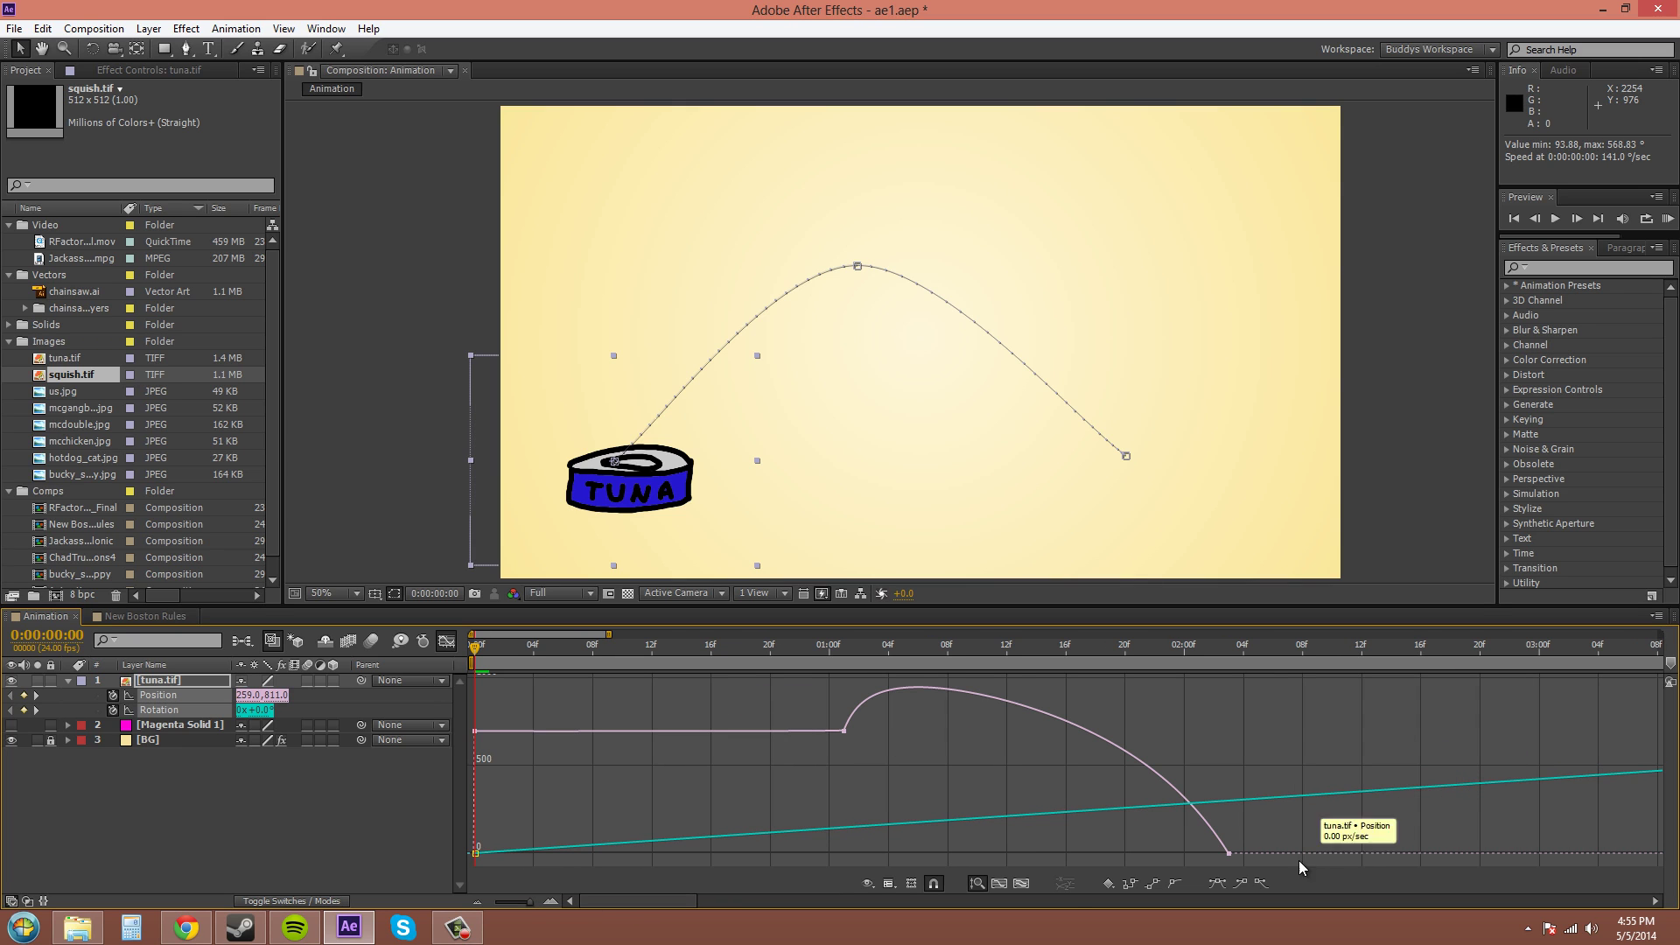
{"action": "left_click", "coordinate": [1020, 882]}
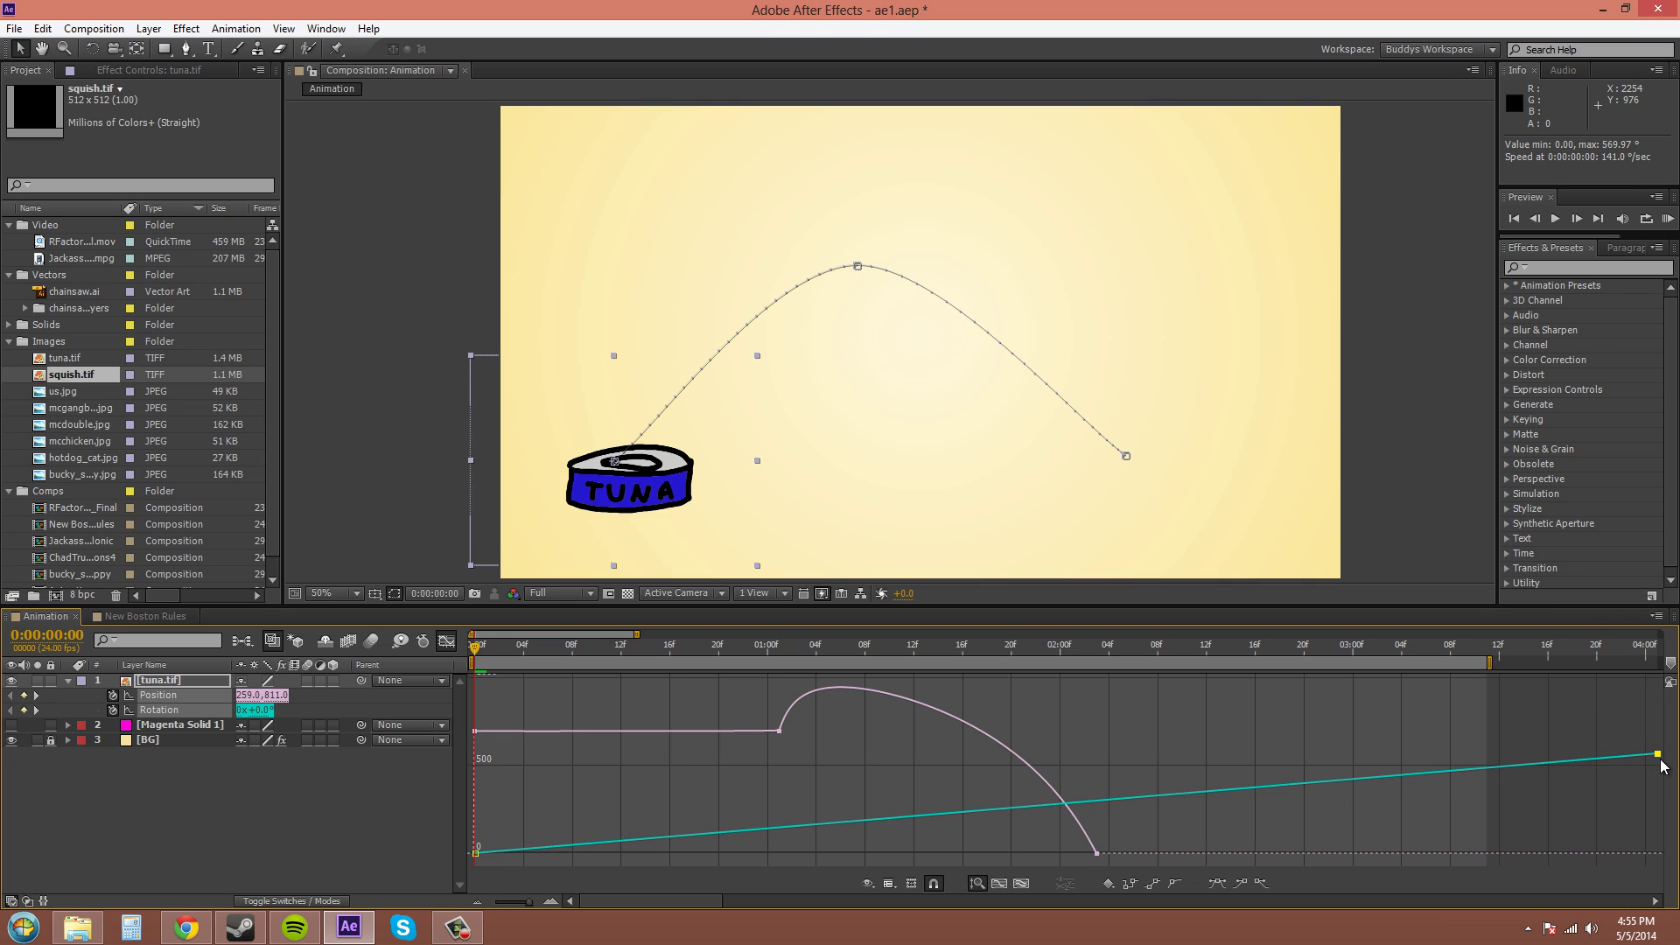
{"action": "key", "text": "ctrl+z"}
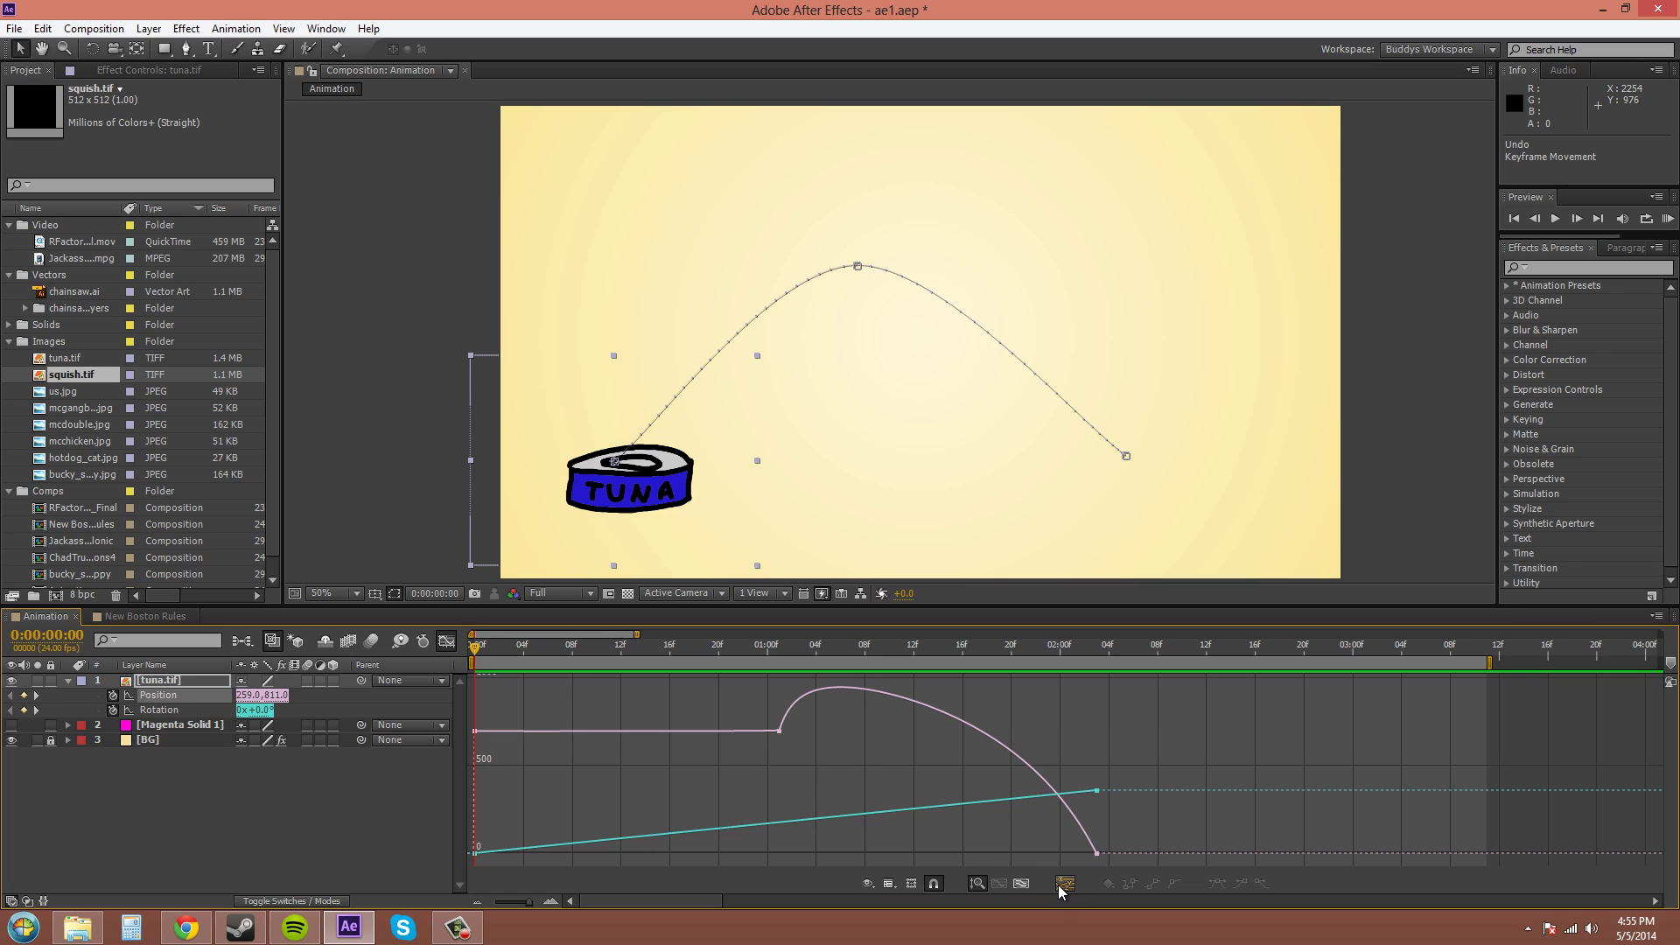
Select all Position keyframes and split Position into separate X Position and Y Position curves
{"action": "left_click", "coordinate": [154, 697]}
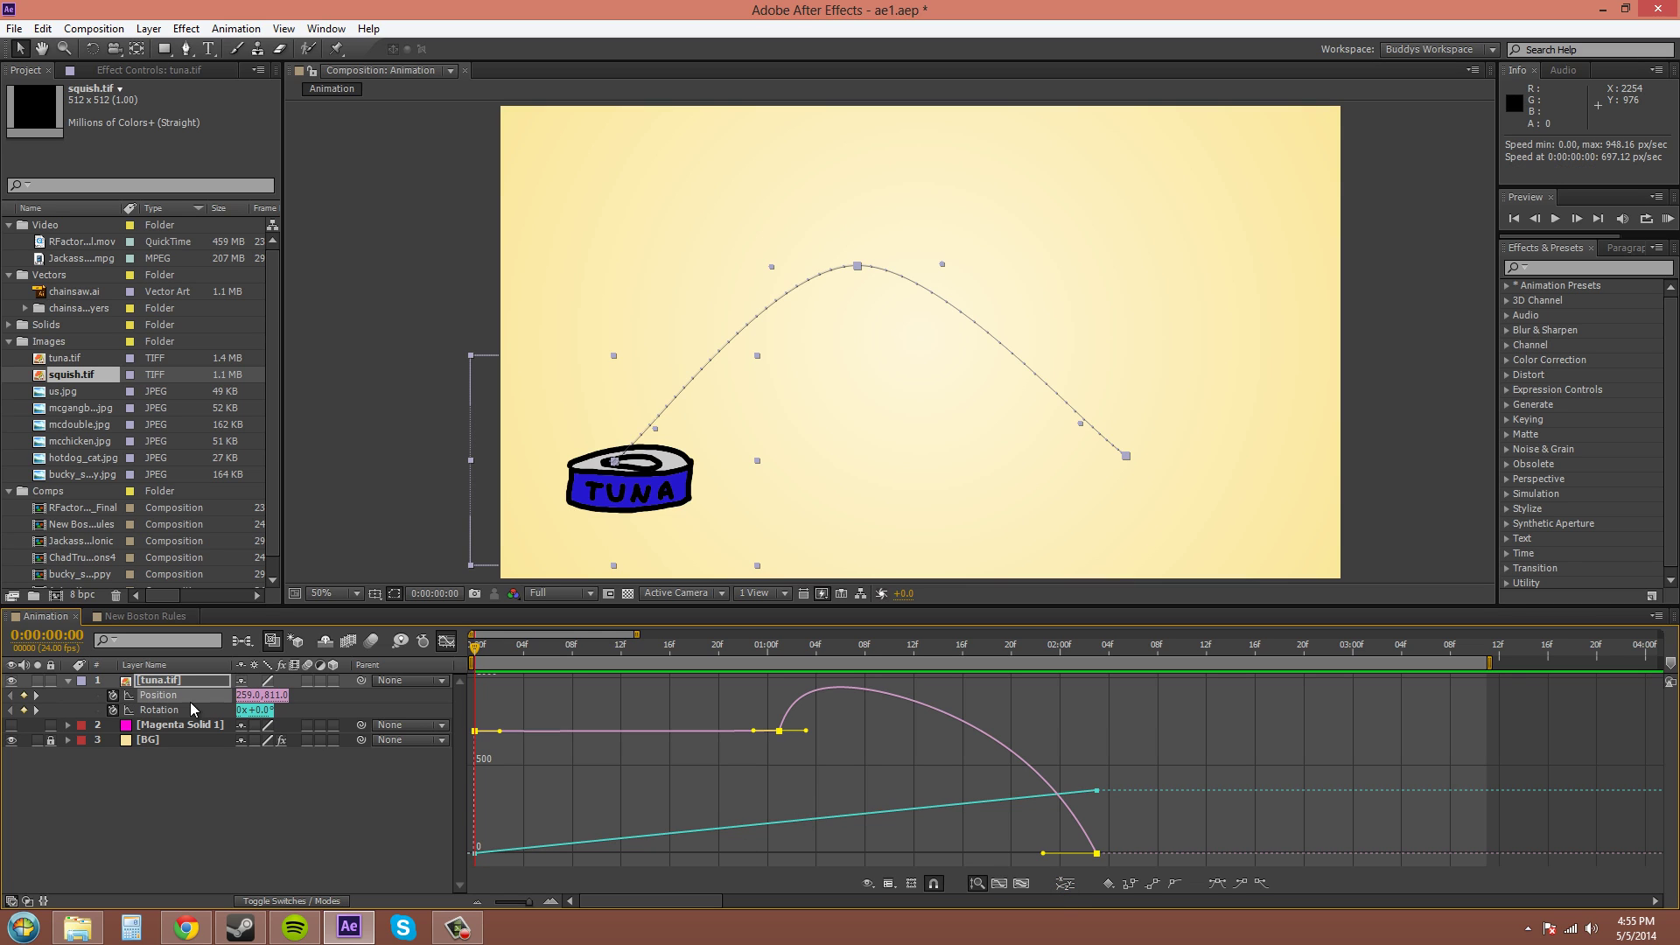
{"action": "left_click", "coordinate": [1066, 884]}
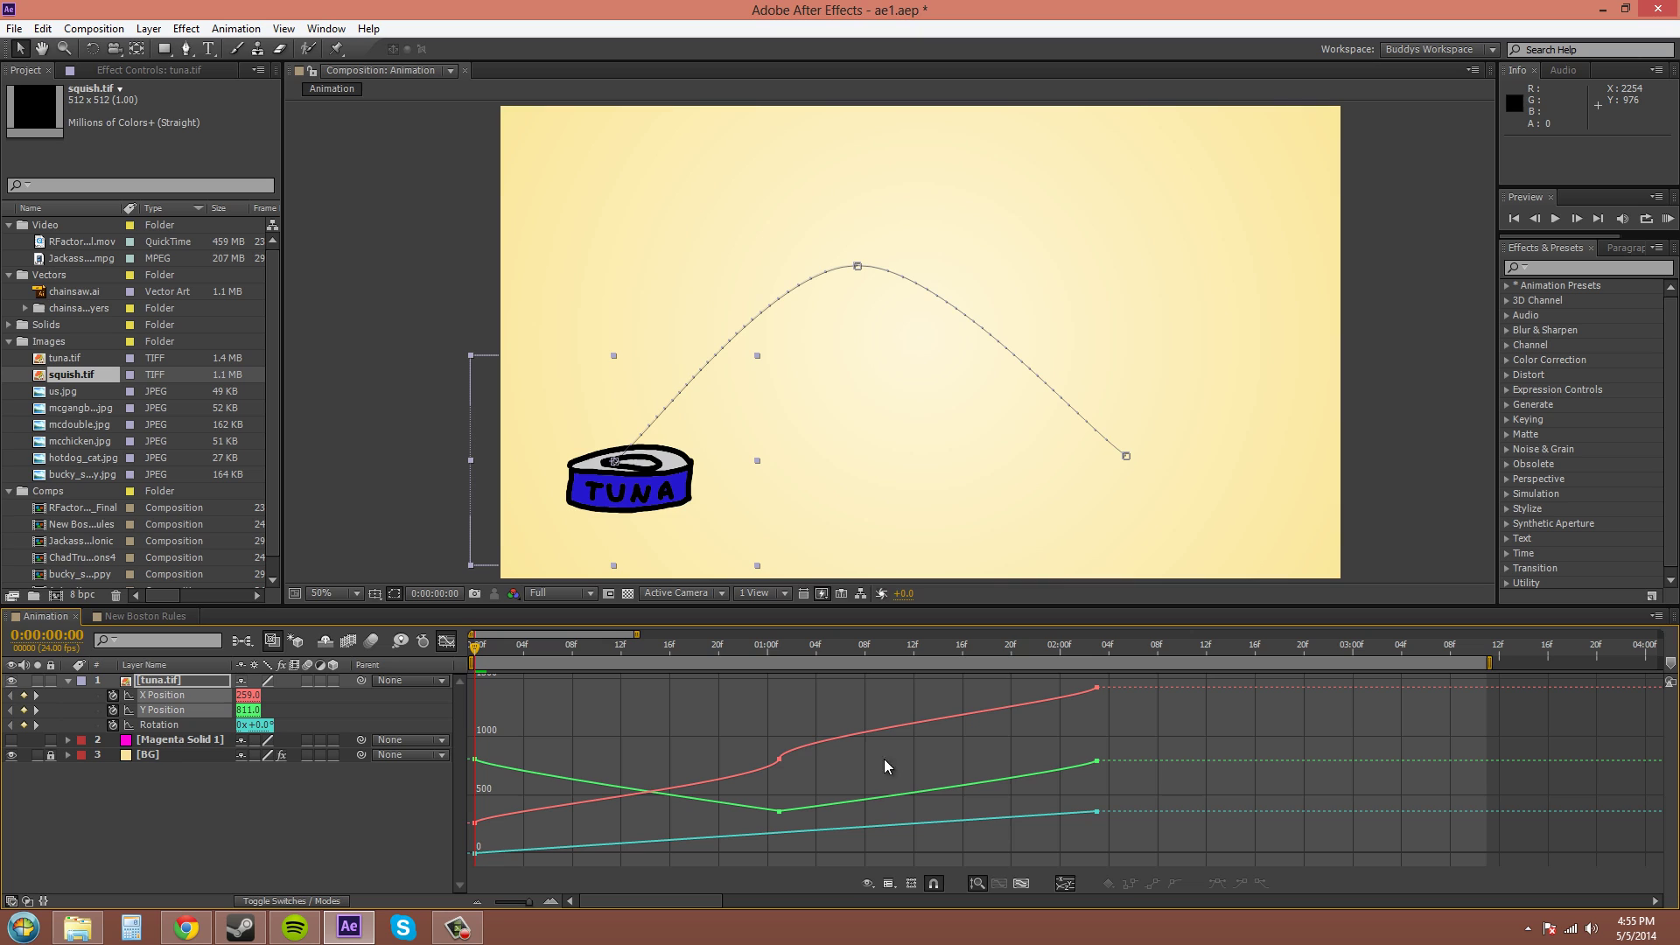
{"action": "mouse_move", "coordinate": [816, 807]}
{"action": "mouse_move", "coordinate": [847, 832]}
{"action": "mouse_move", "coordinate": [781, 764]}
Merge X and Y back into Position and make its 01:00f keyframe auto bezier
{"action": "left_click", "coordinate": [1065, 883]}
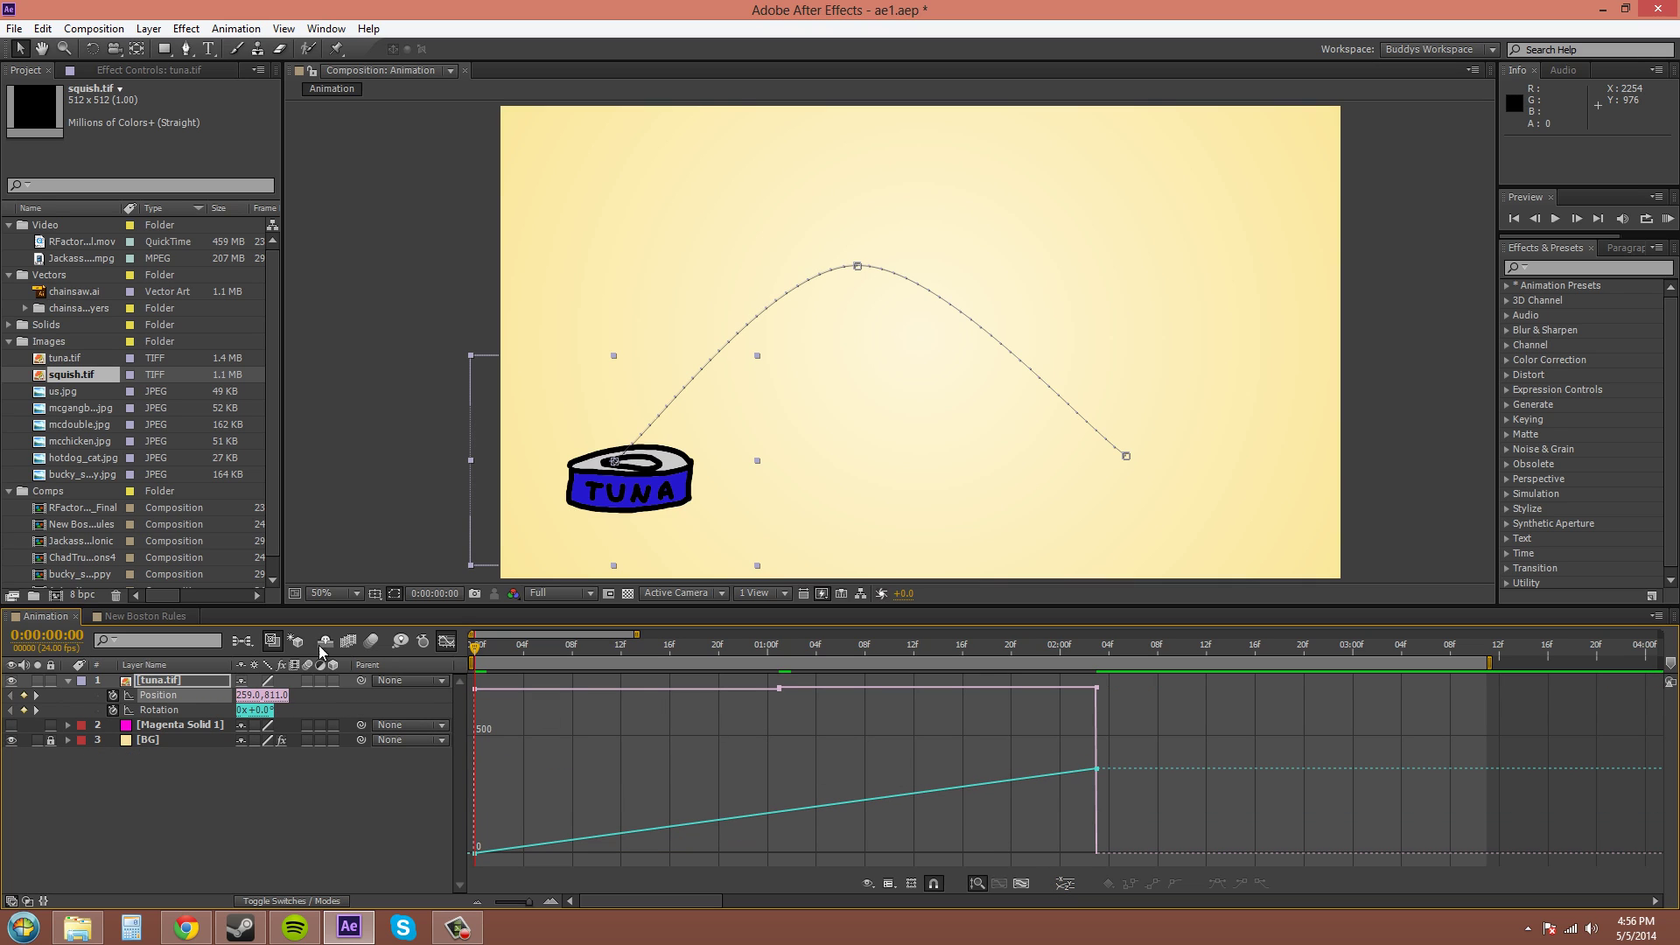
{"action": "left_click", "coordinate": [446, 643]}
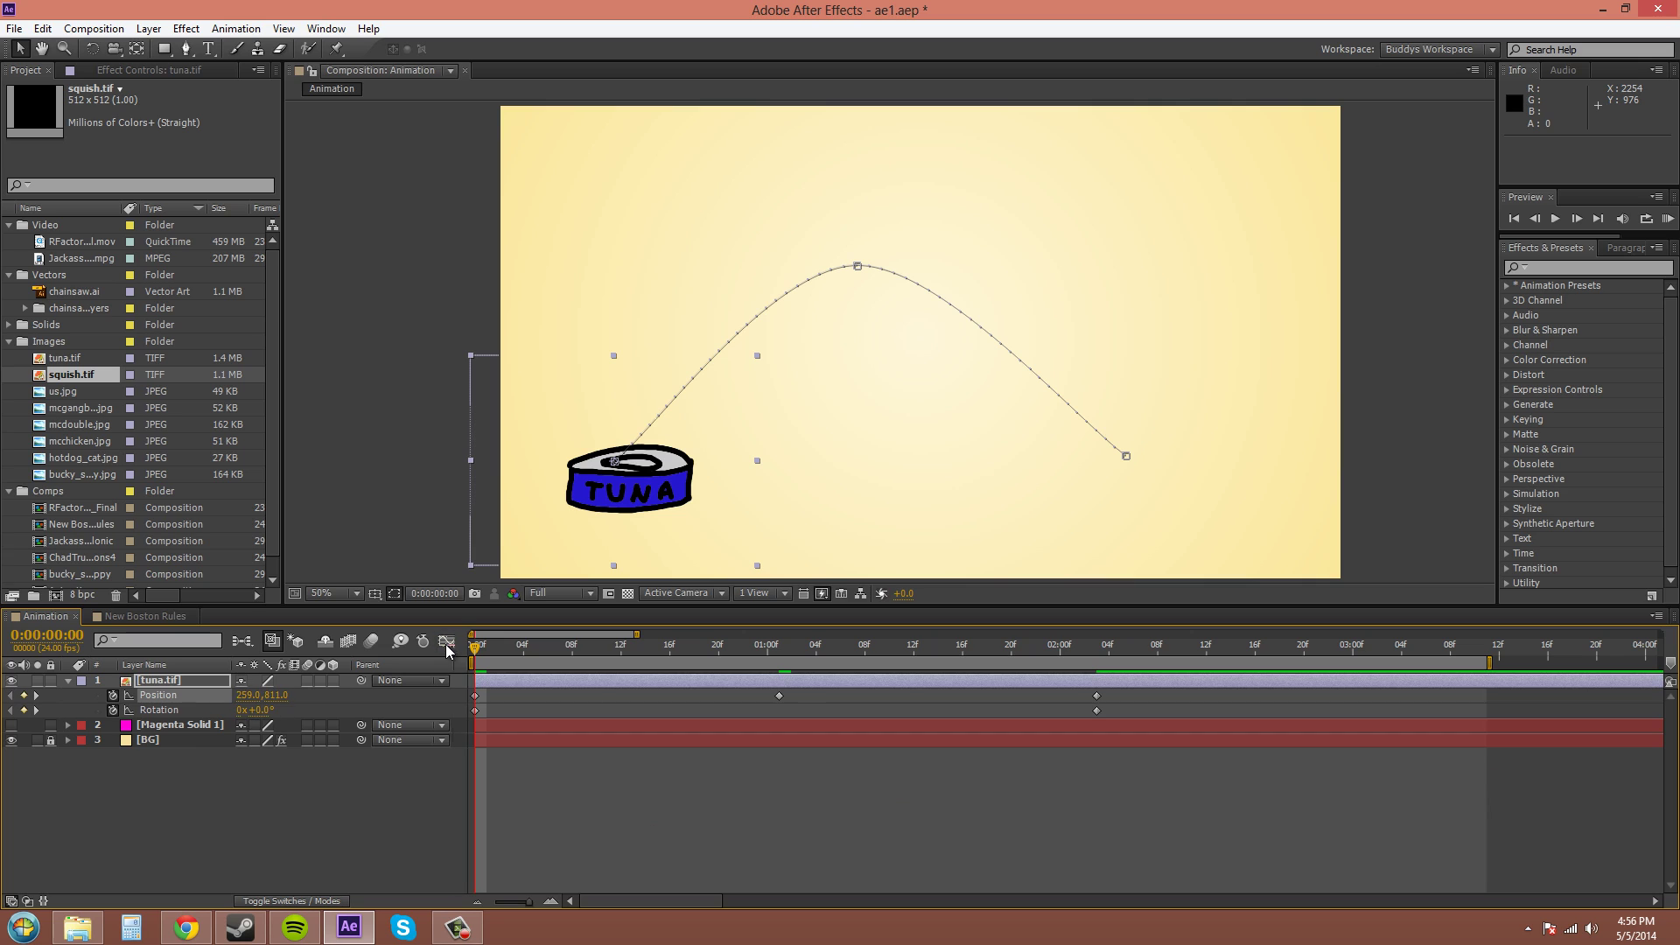
{"action": "left_click", "coordinate": [779, 696]}
{"action": "left_click", "coordinate": [779, 696], "text": "ctrl"}
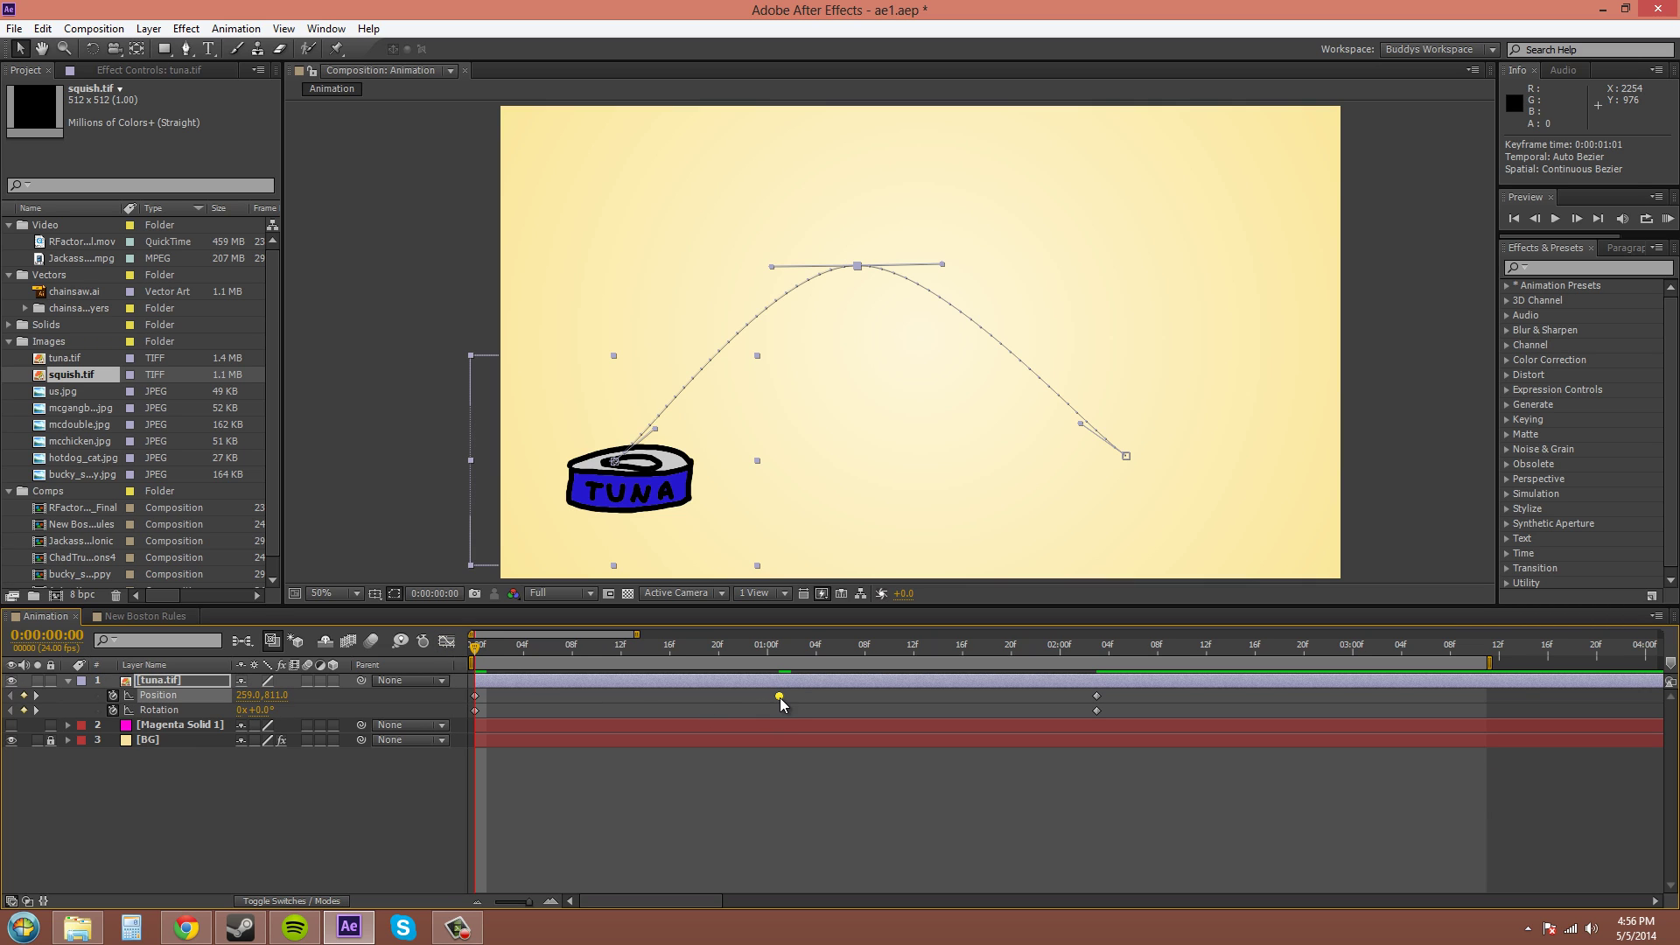
{"action": "left_click", "coordinate": [1097, 697]}
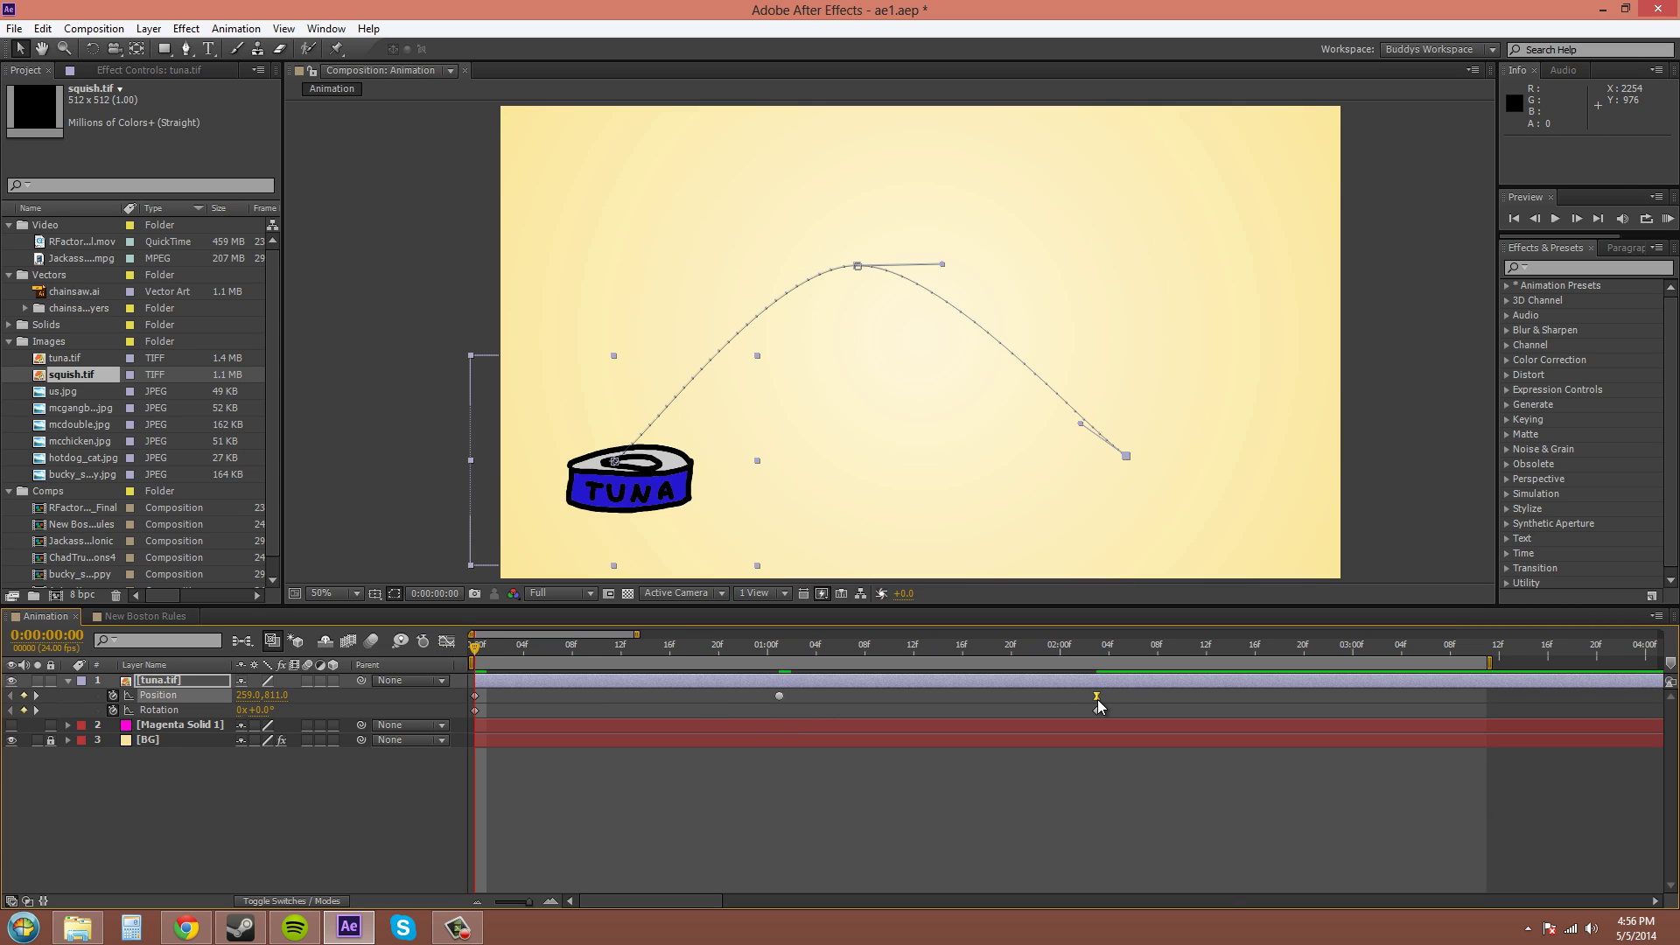
{"action": "left_click", "coordinate": [446, 642]}
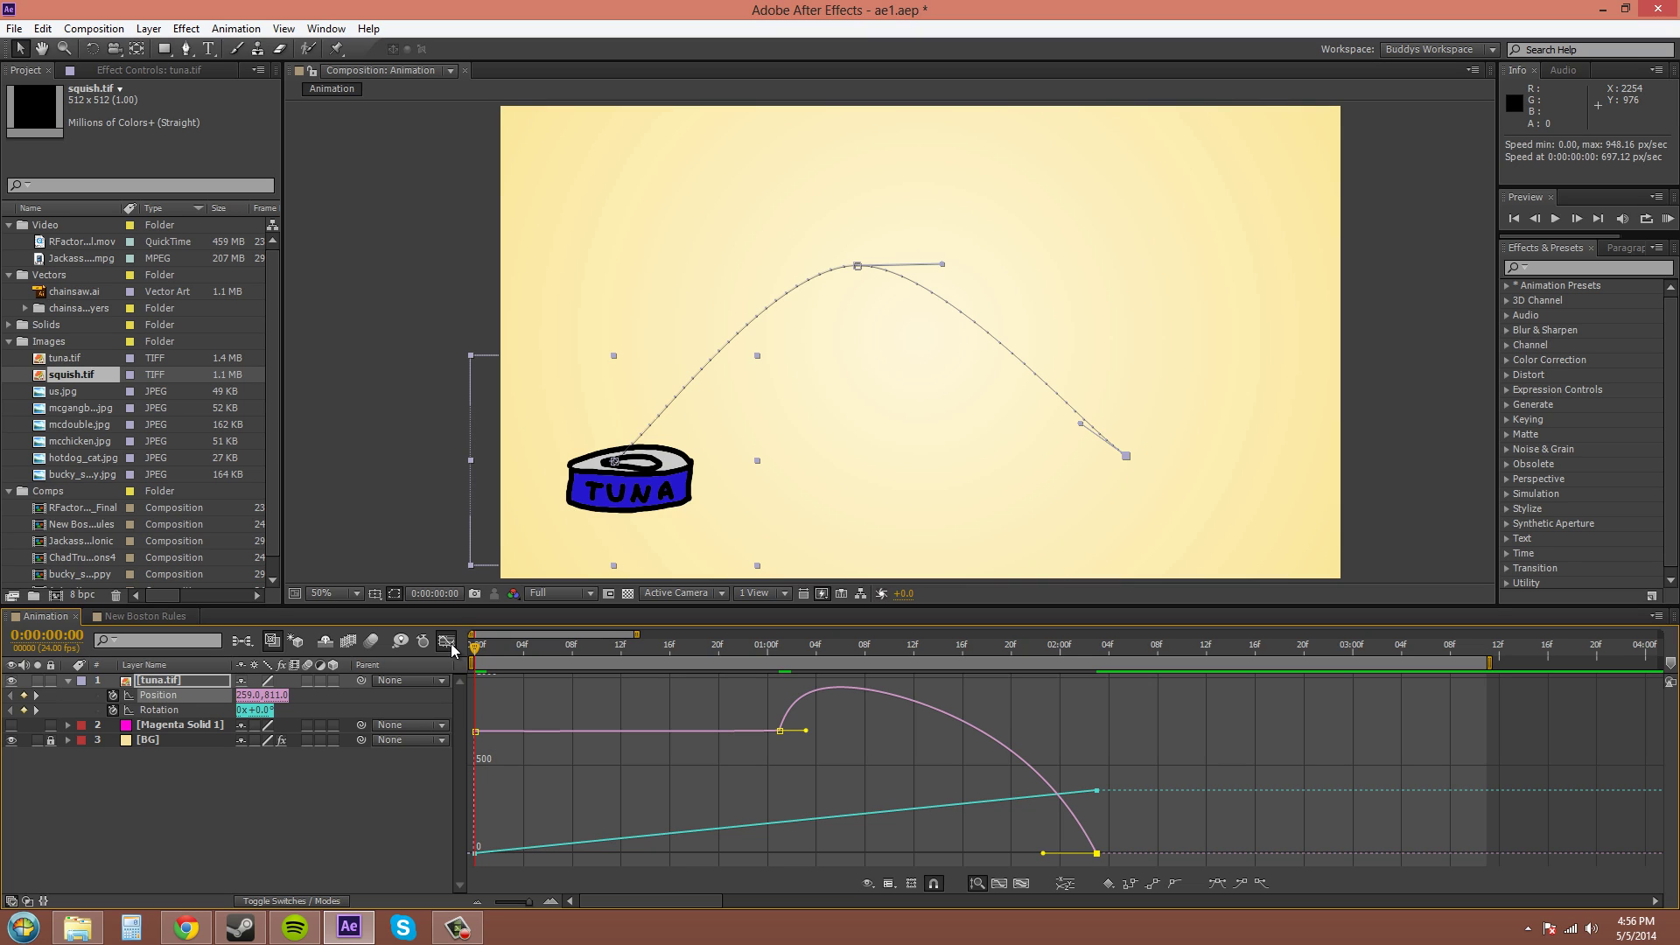
{"action": "left_click", "coordinate": [1106, 882]}
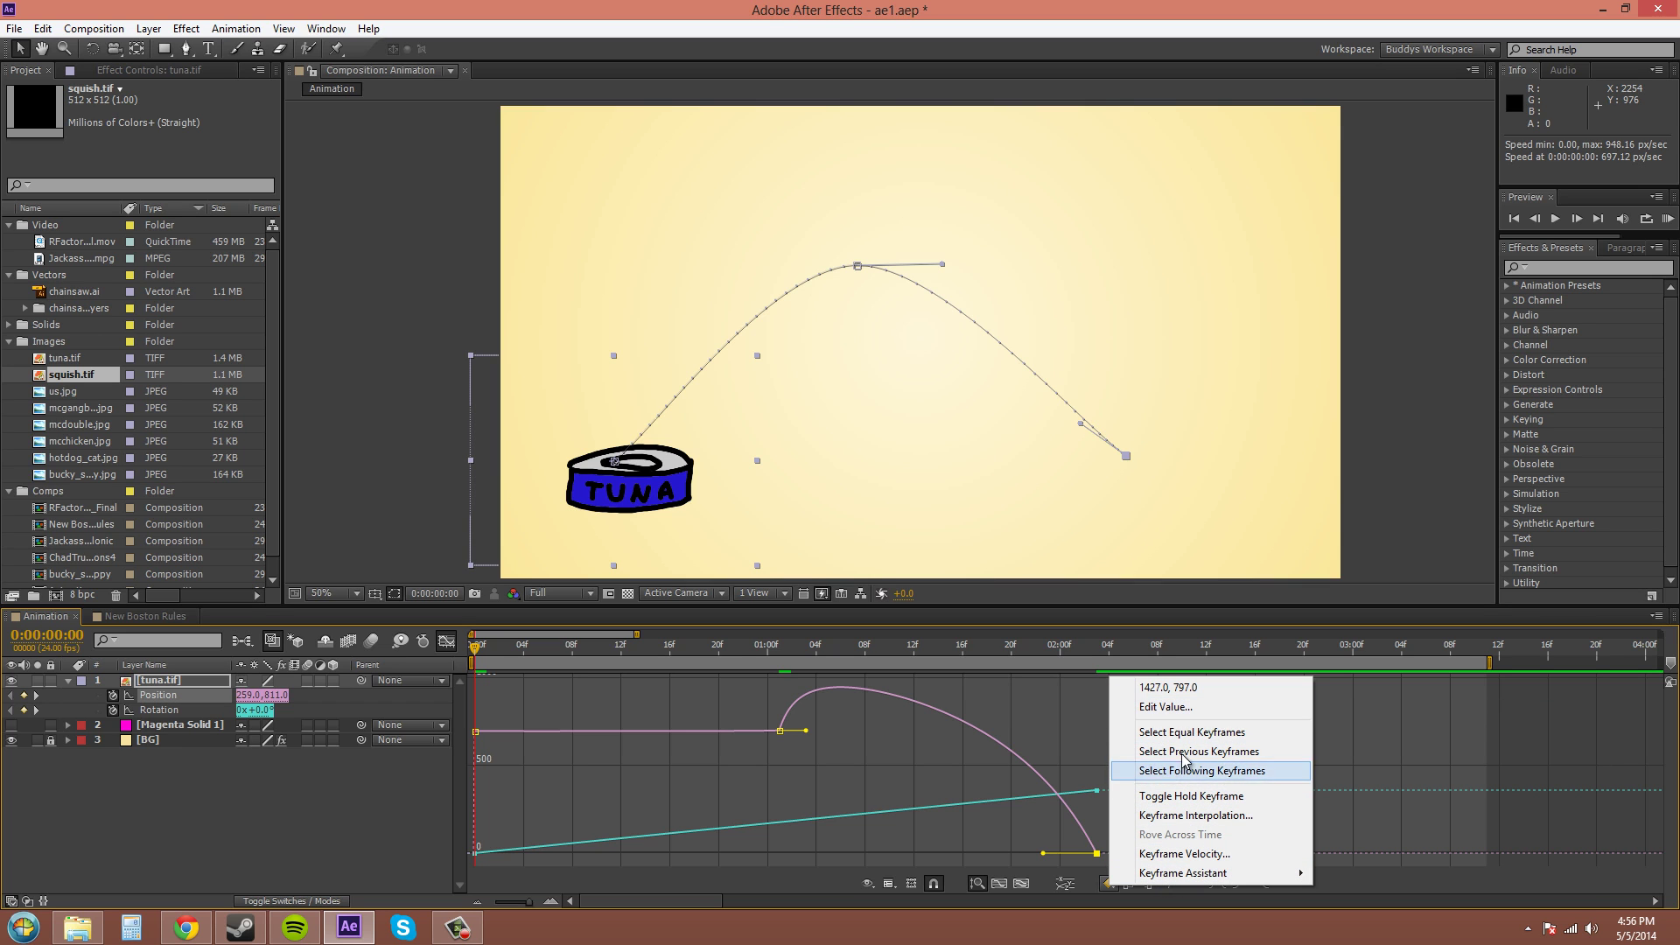
{"action": "left_click", "coordinate": [1362, 903]}
{"action": "left_click", "coordinate": [1367, 899]}
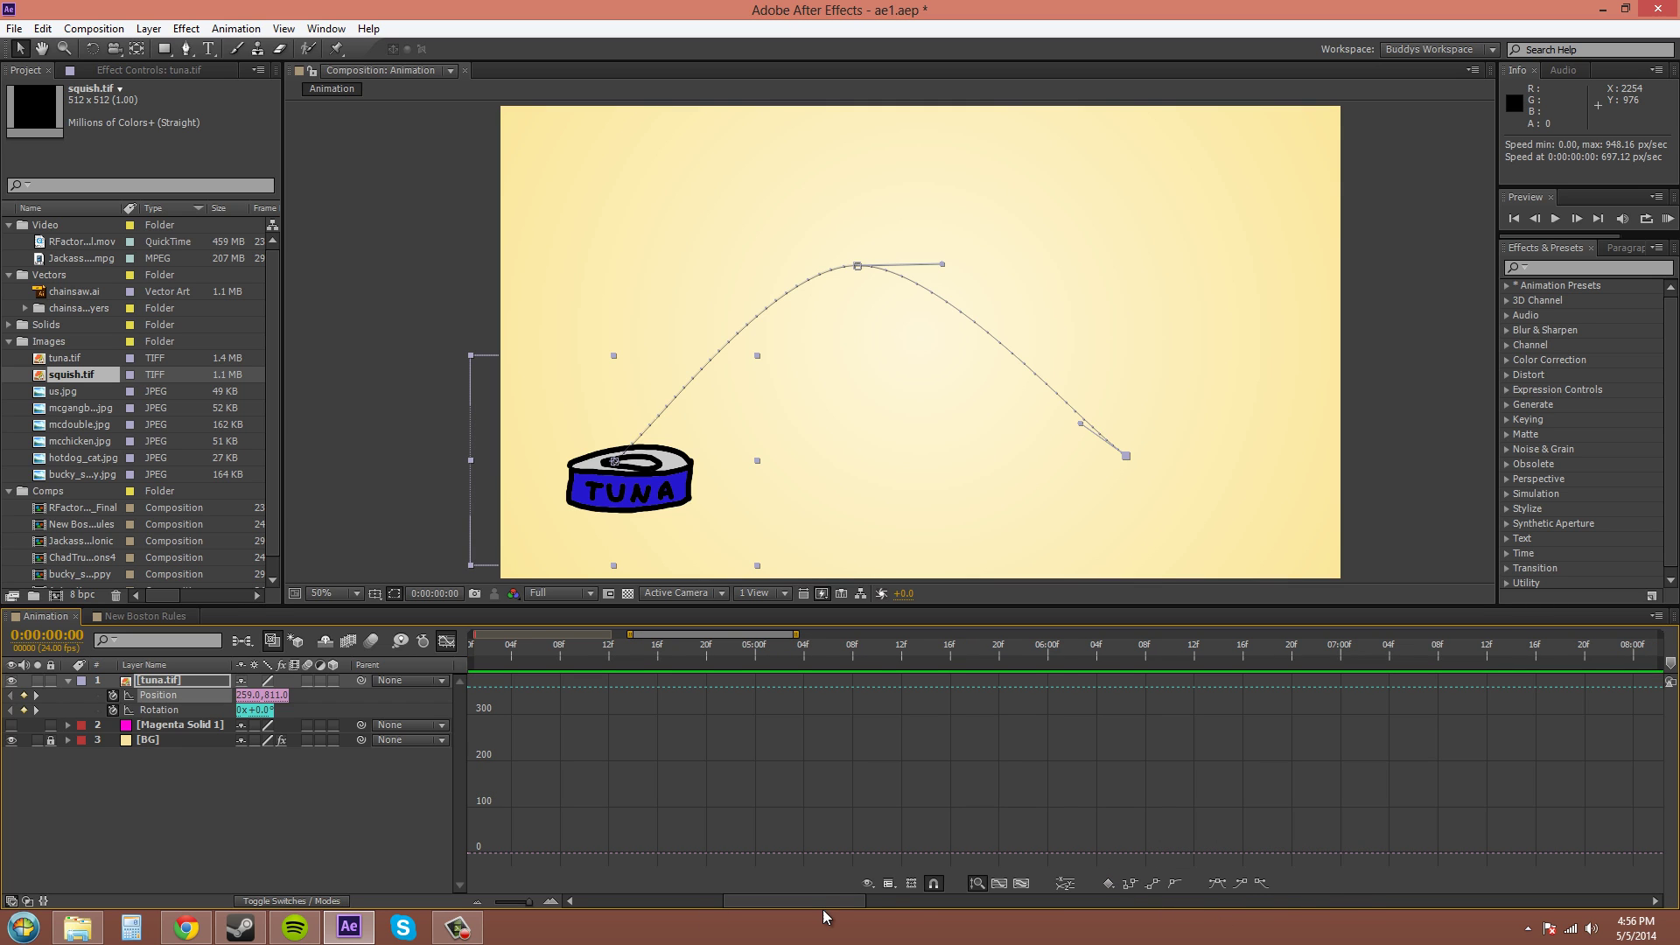
{"action": "left_click_drag", "start_coordinate": [798, 900], "coordinate": [655, 890]}
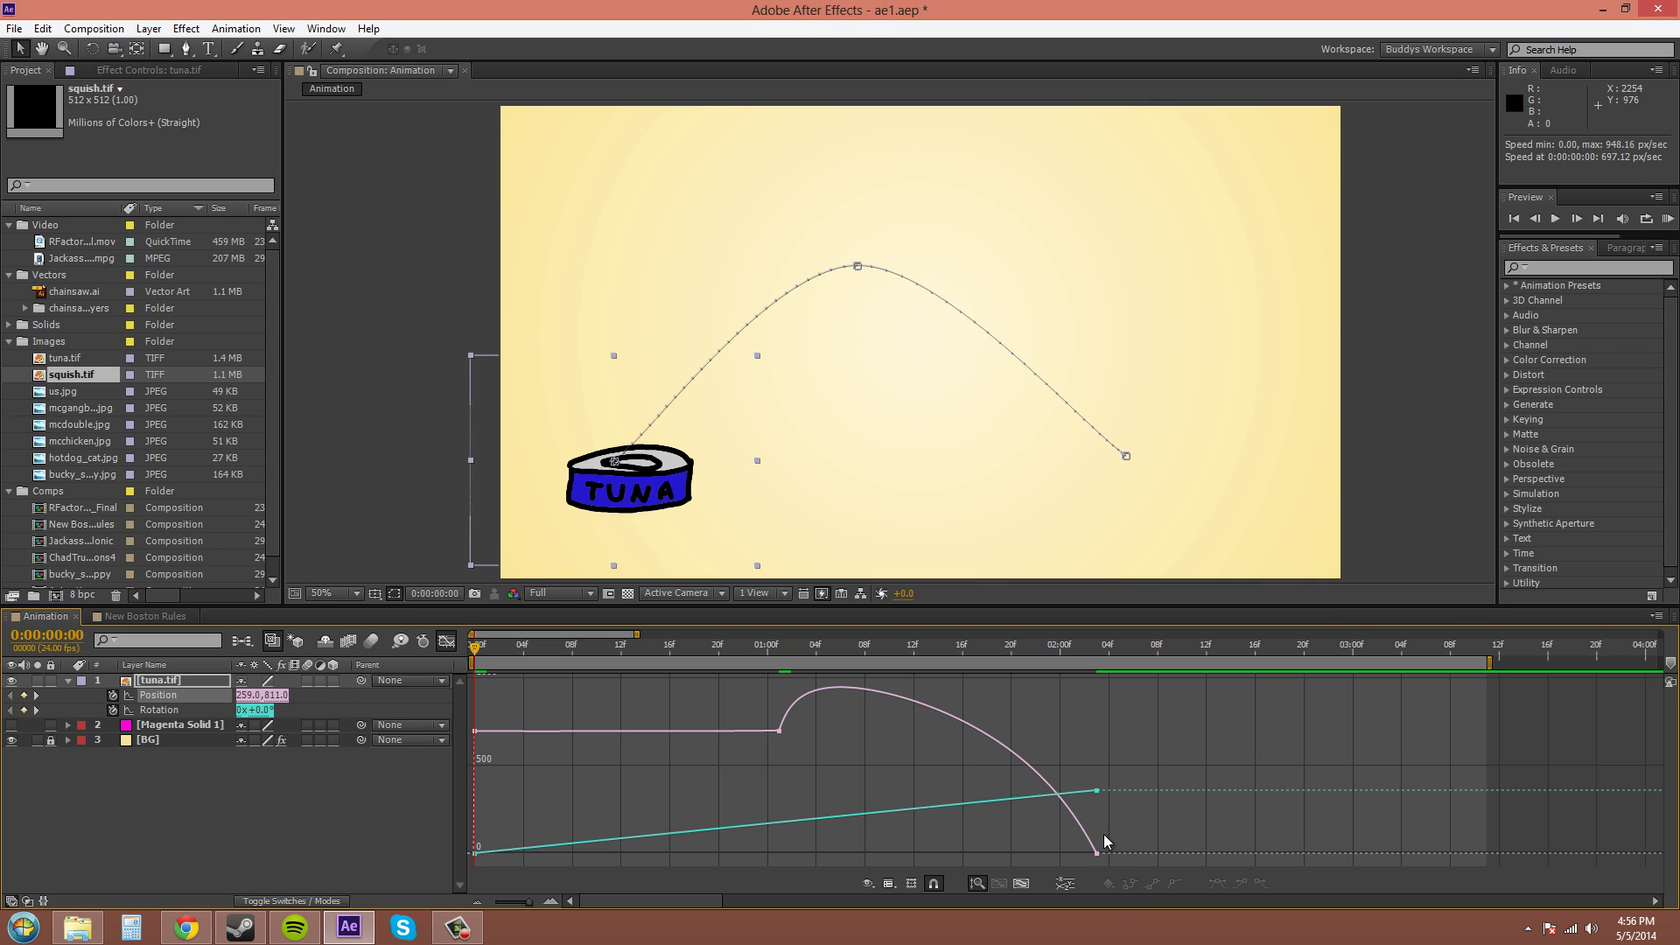
Select the Rotation curve's keyframes, then toggle the Graph Editor off and back on
{"action": "left_click", "coordinate": [1094, 793]}
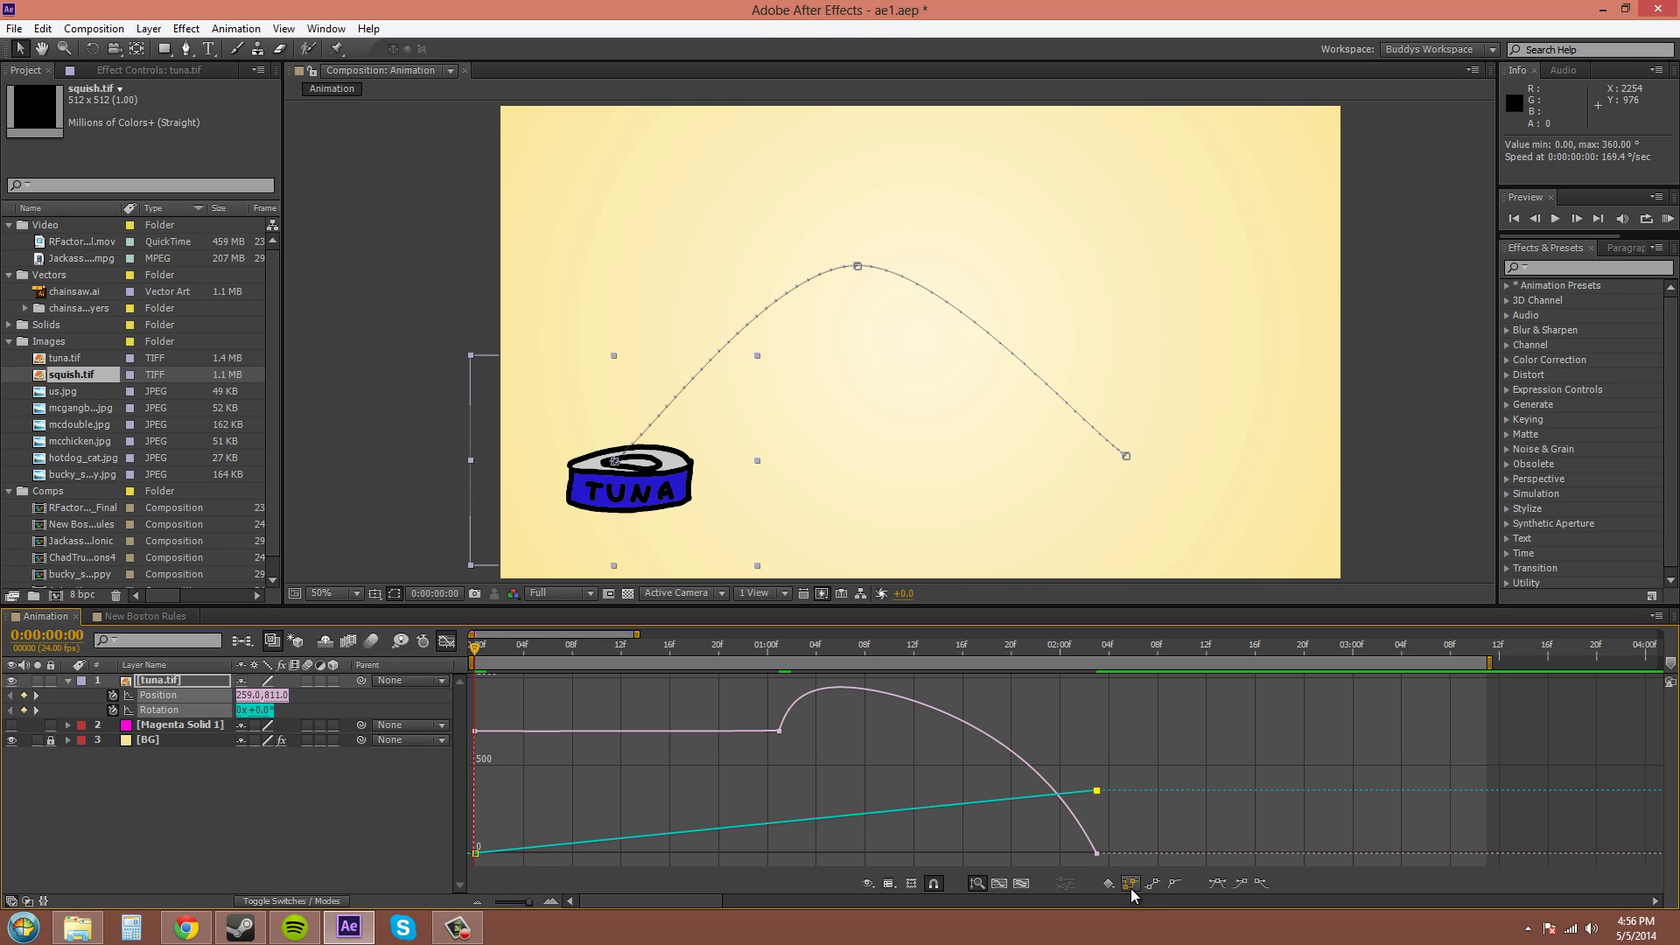
{"action": "left_click", "coordinate": [441, 643]}
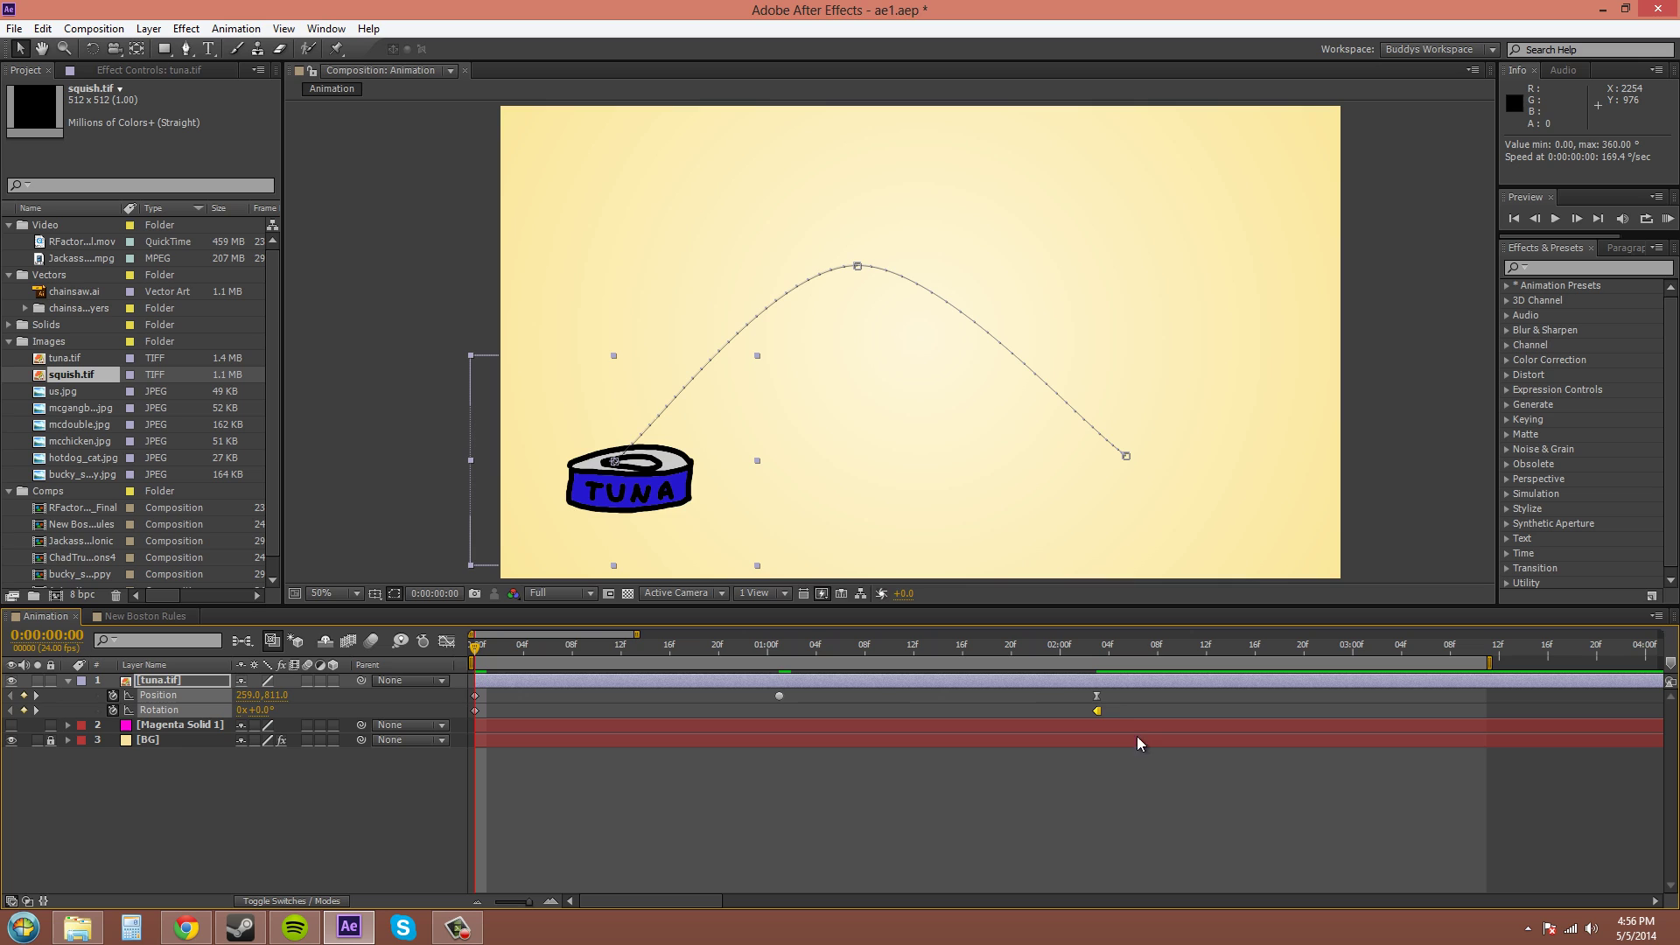
{"action": "left_click", "coordinate": [447, 642]}
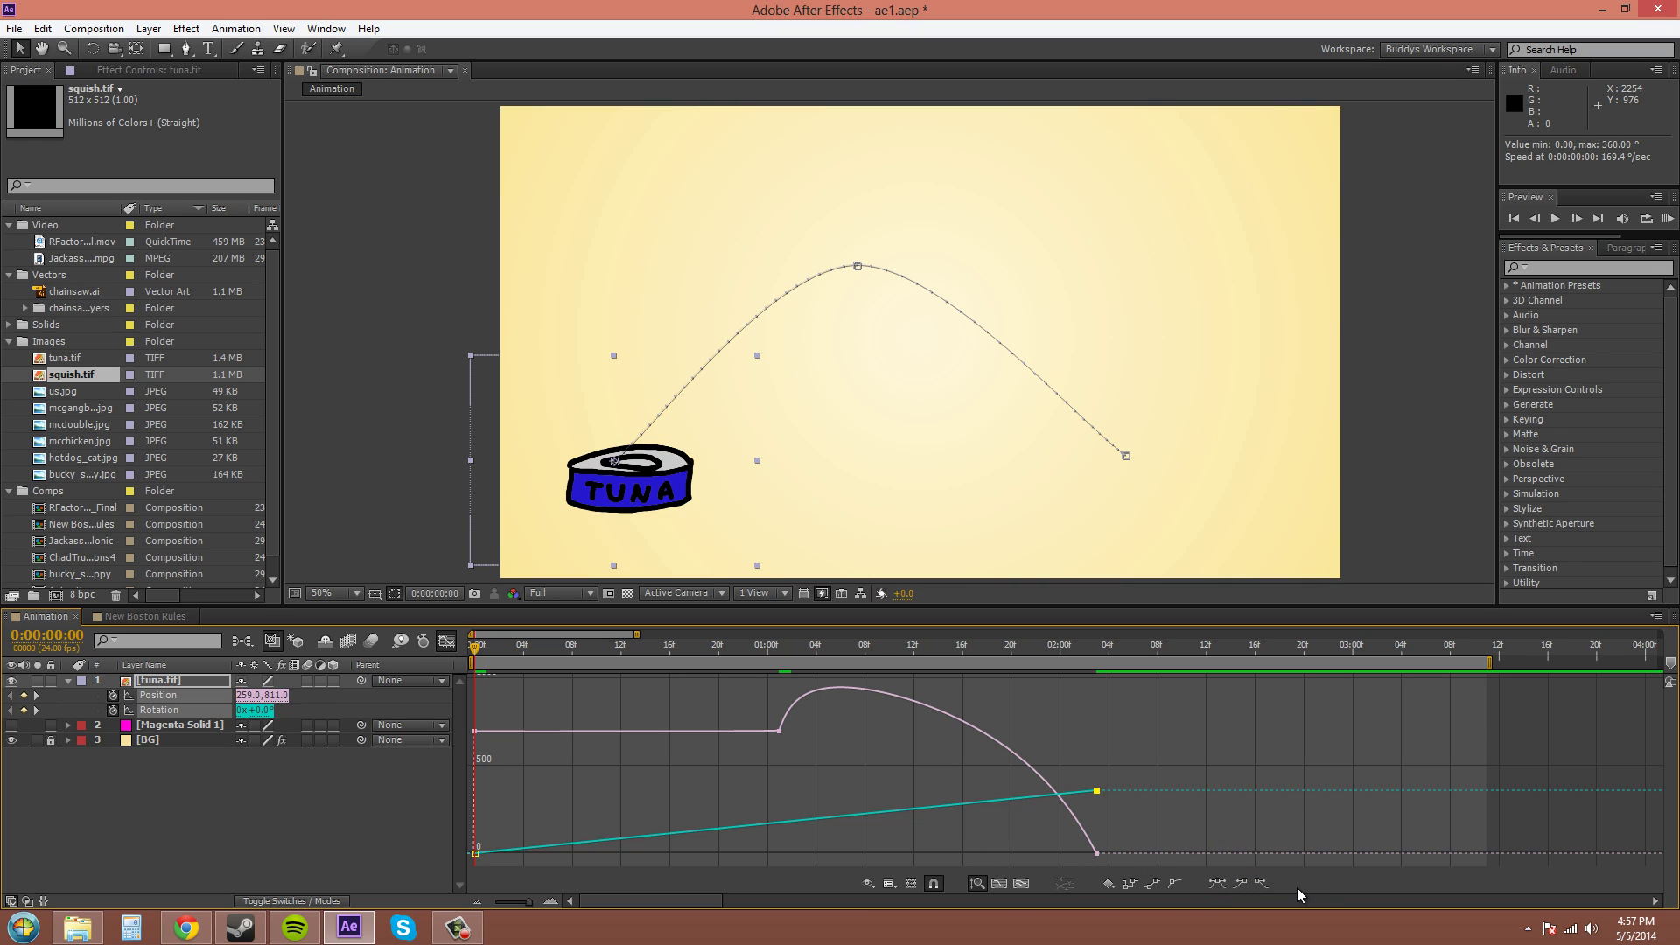
{"action": "left_click", "coordinate": [1143, 773]}
{"action": "left_click_drag", "start_coordinate": [1091, 809], "coordinate": [1090, 810]}
{"action": "left_click", "coordinate": [1217, 882]}
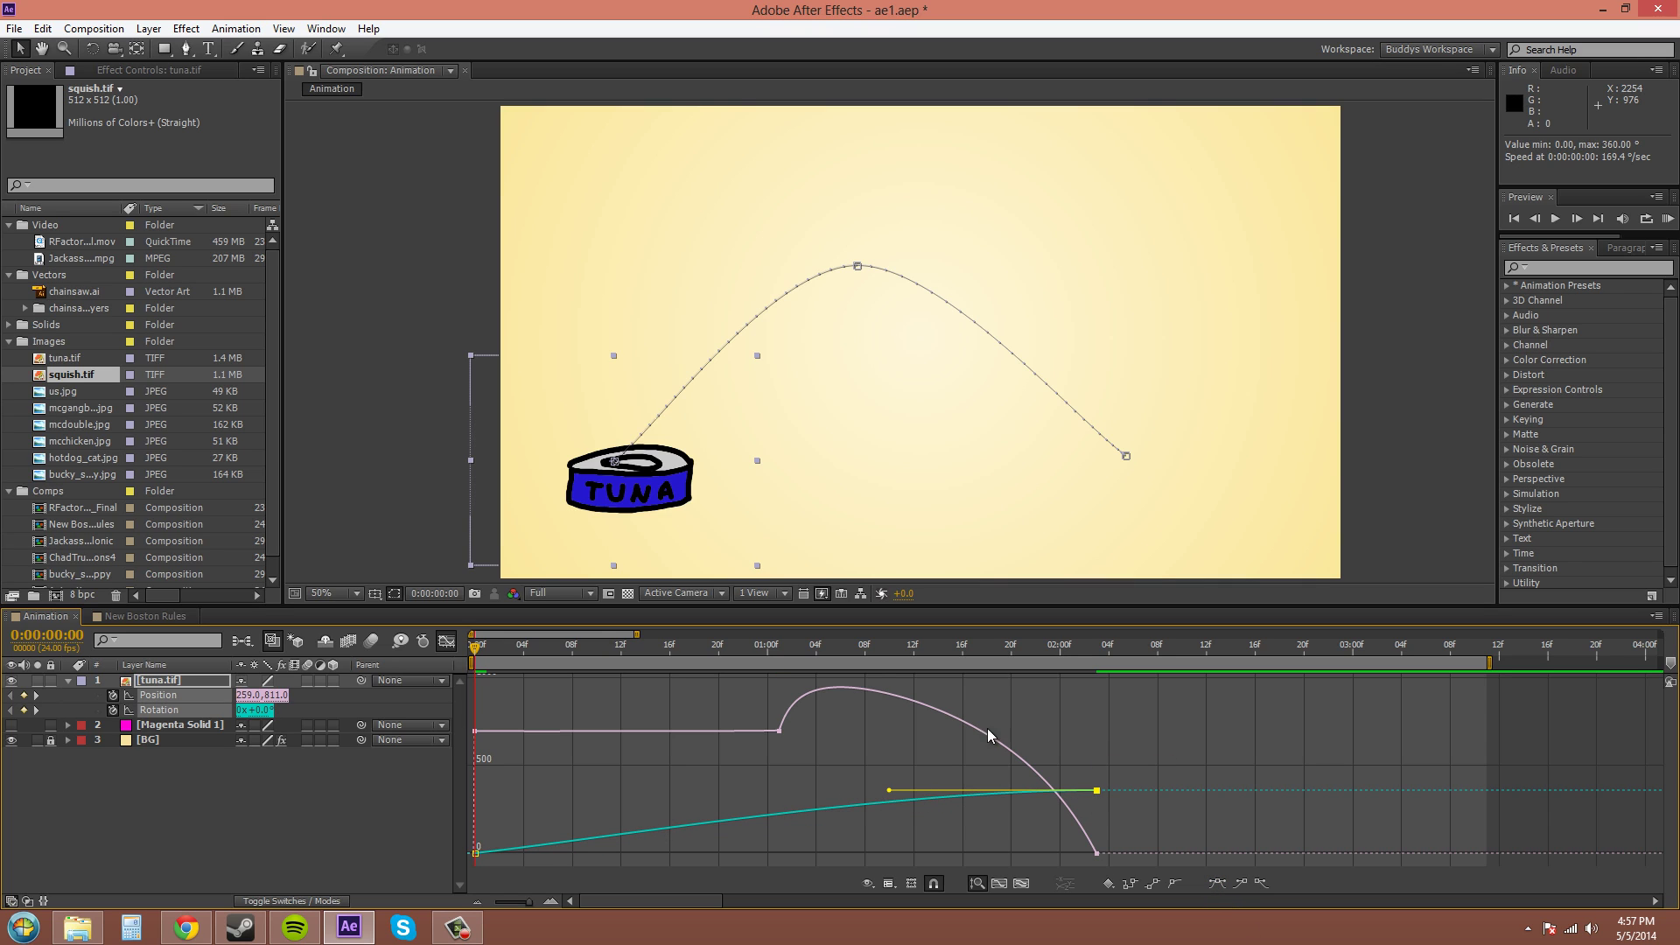
{"action": "left_click", "coordinate": [445, 644]}
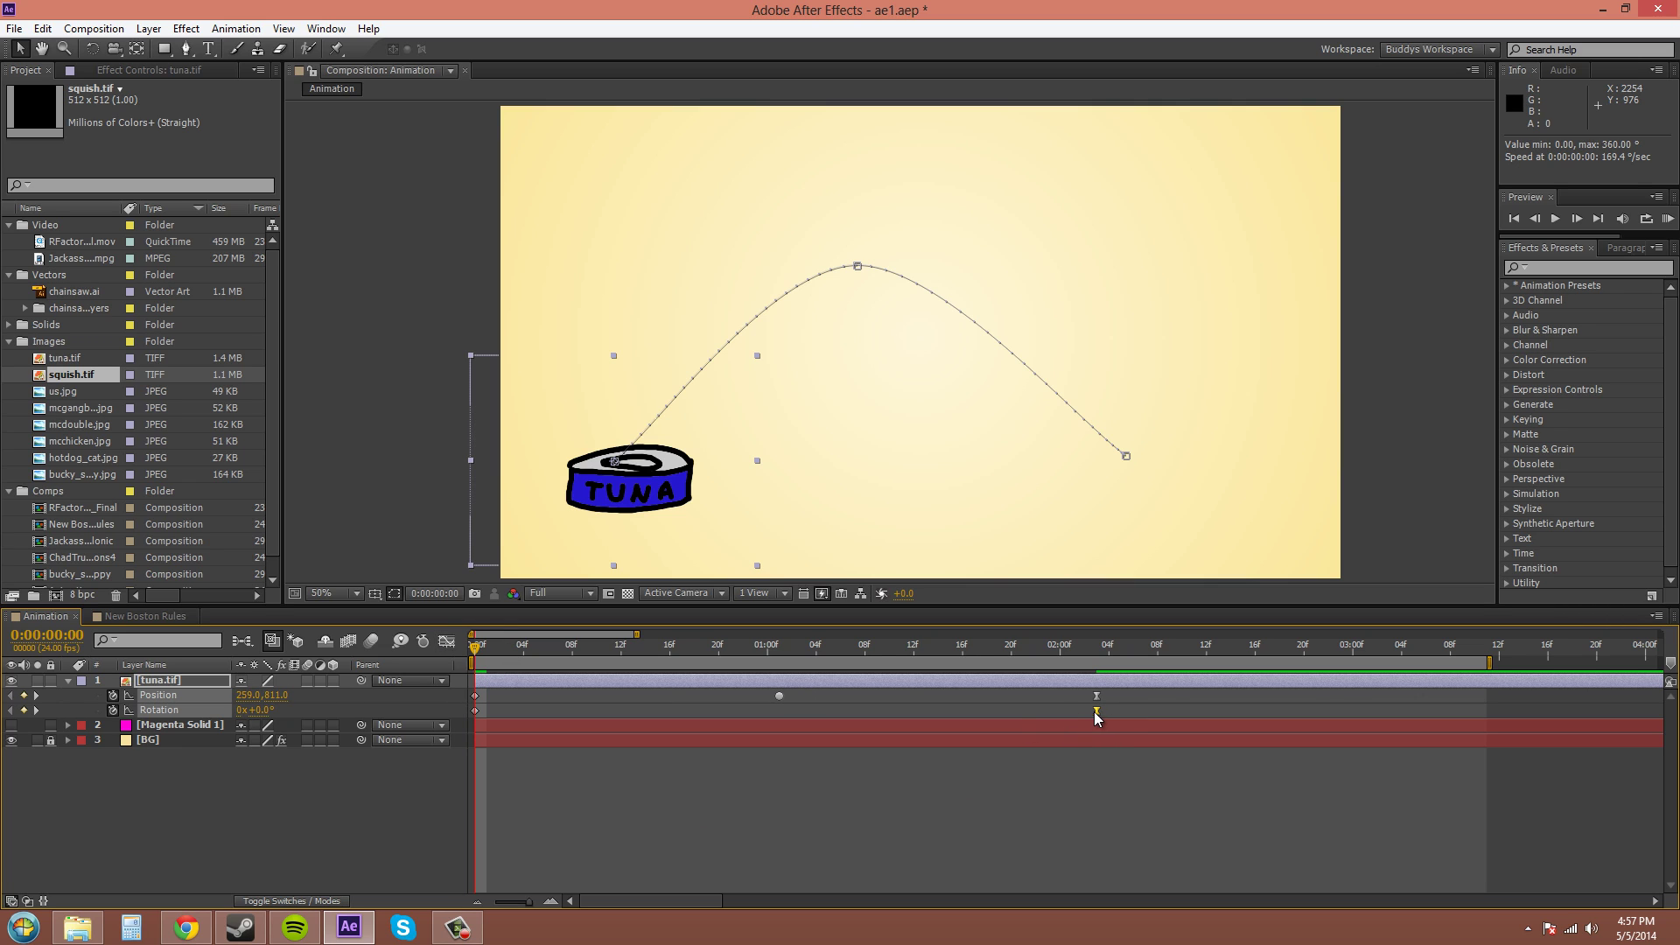
{"action": "left_click", "coordinate": [446, 644]}
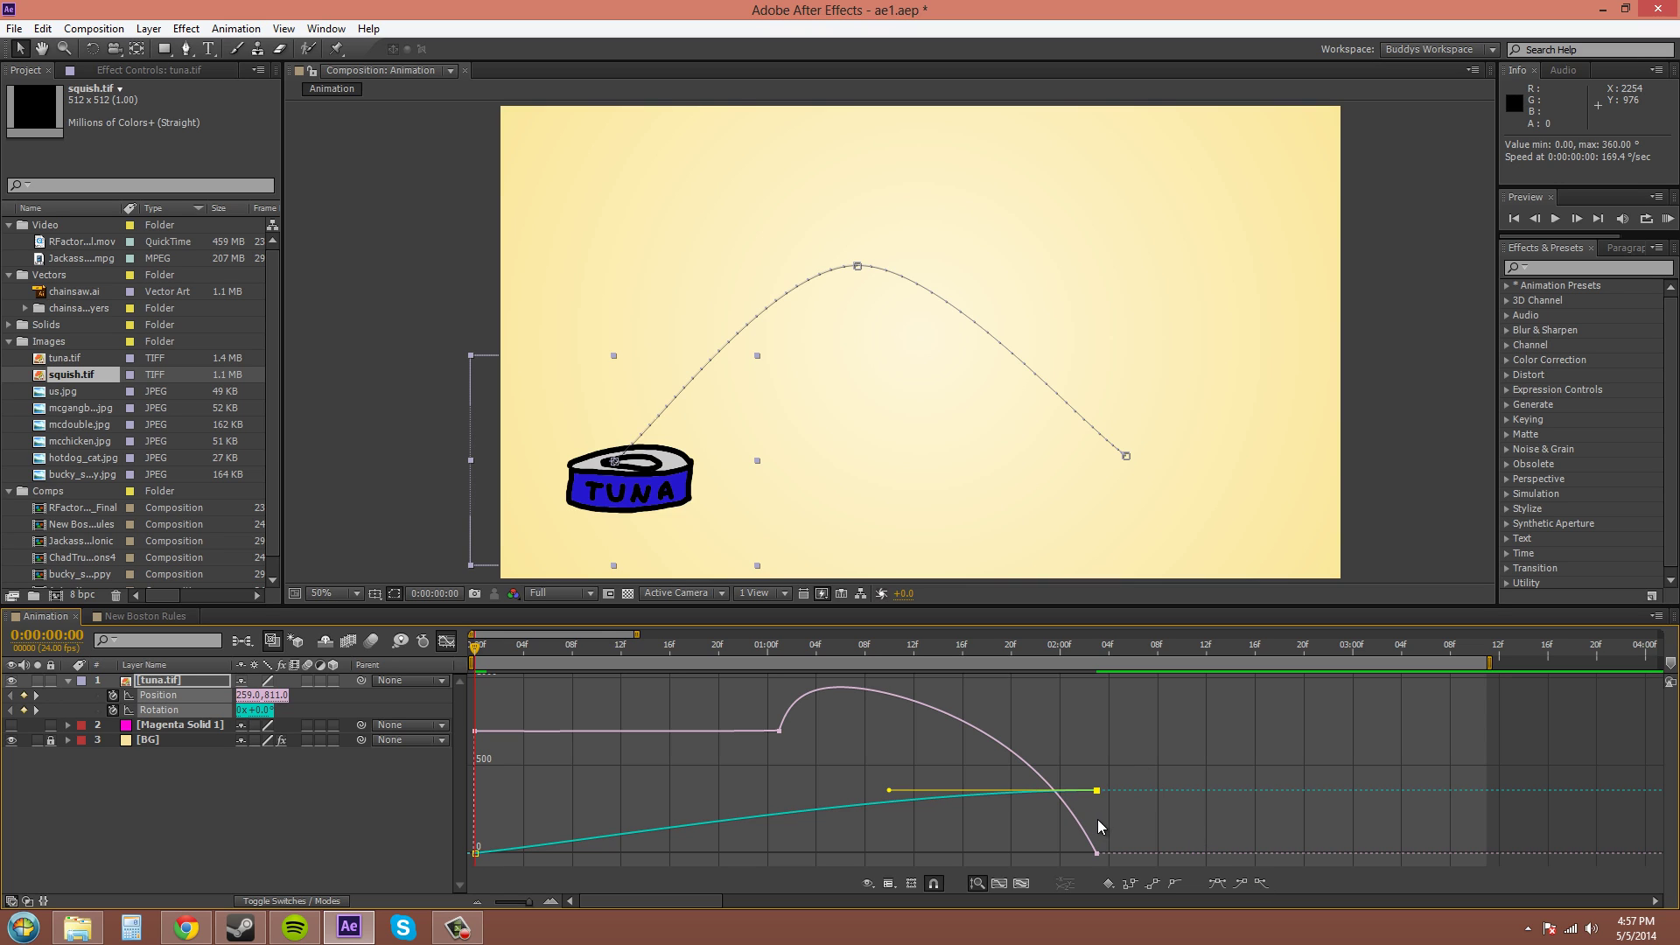
{"action": "left_click", "coordinate": [1153, 886]}
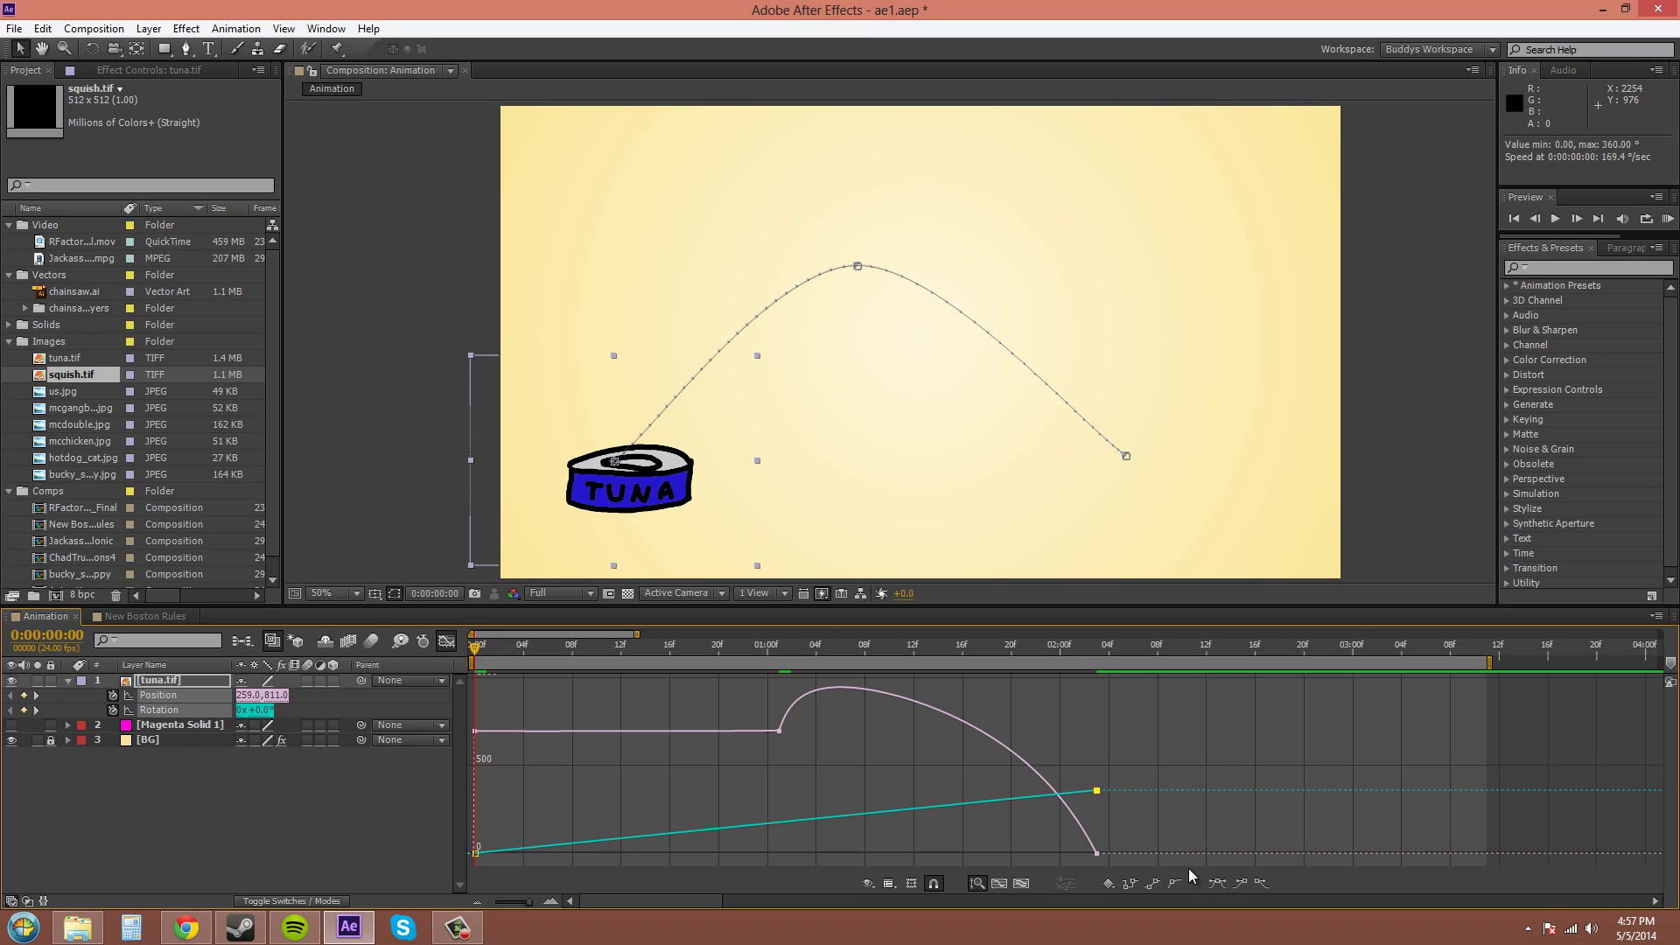
{"action": "left_click", "coordinate": [1365, 741]}
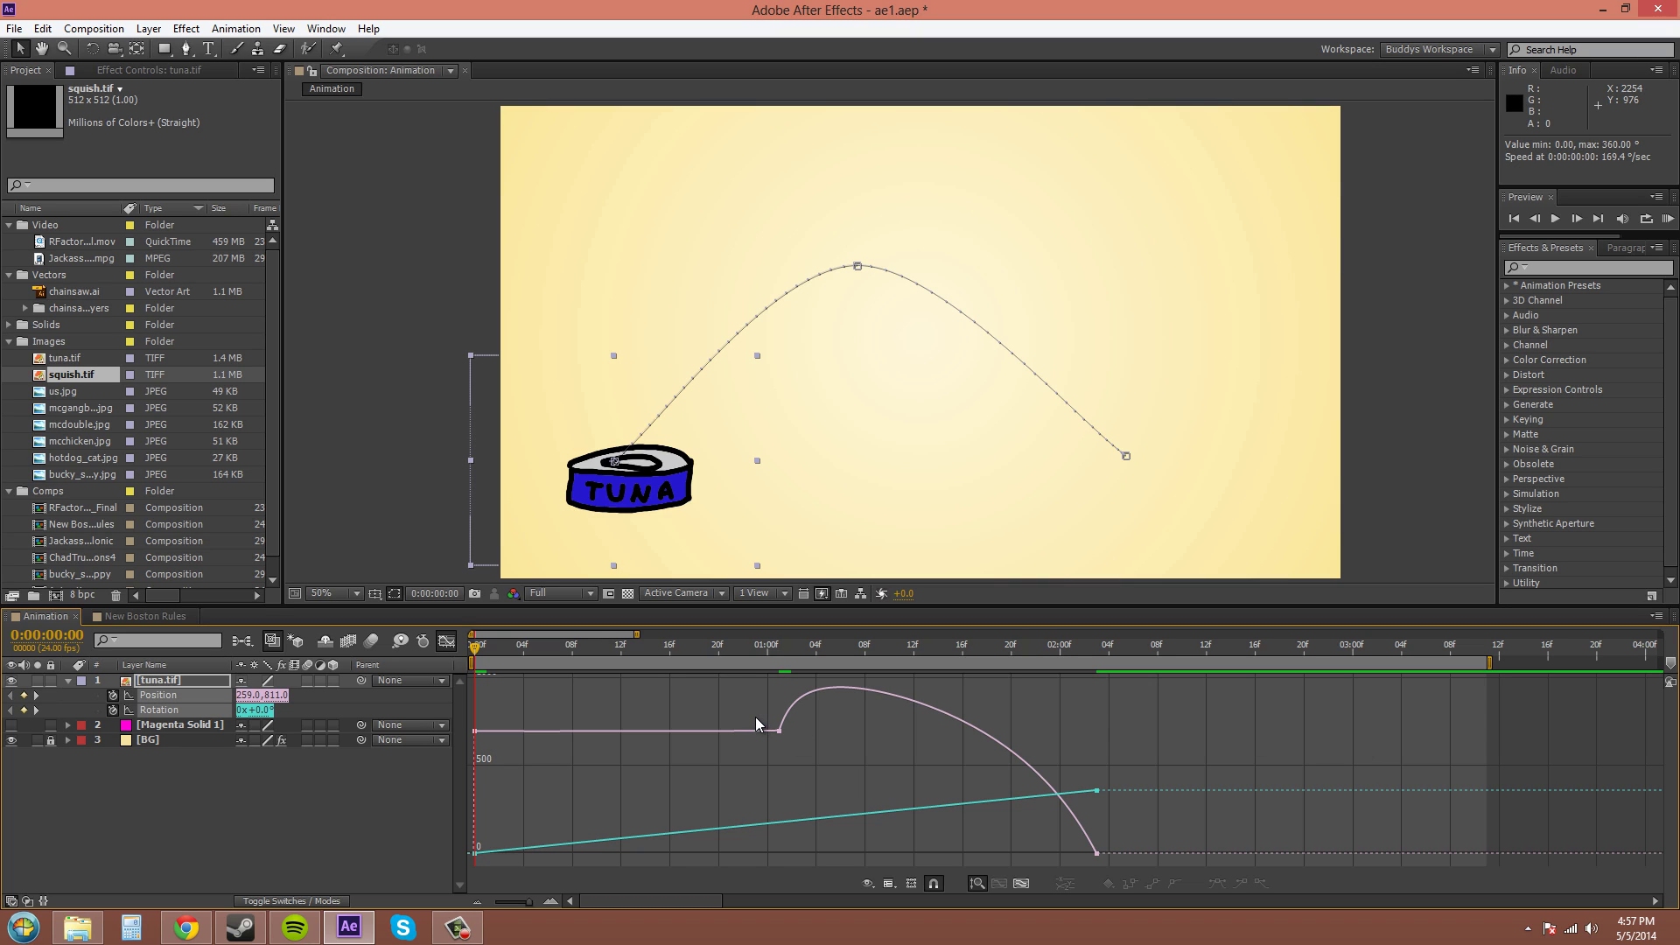
{"action": "left_click_drag", "start_coordinate": [790, 748], "coordinate": [808, 763]}
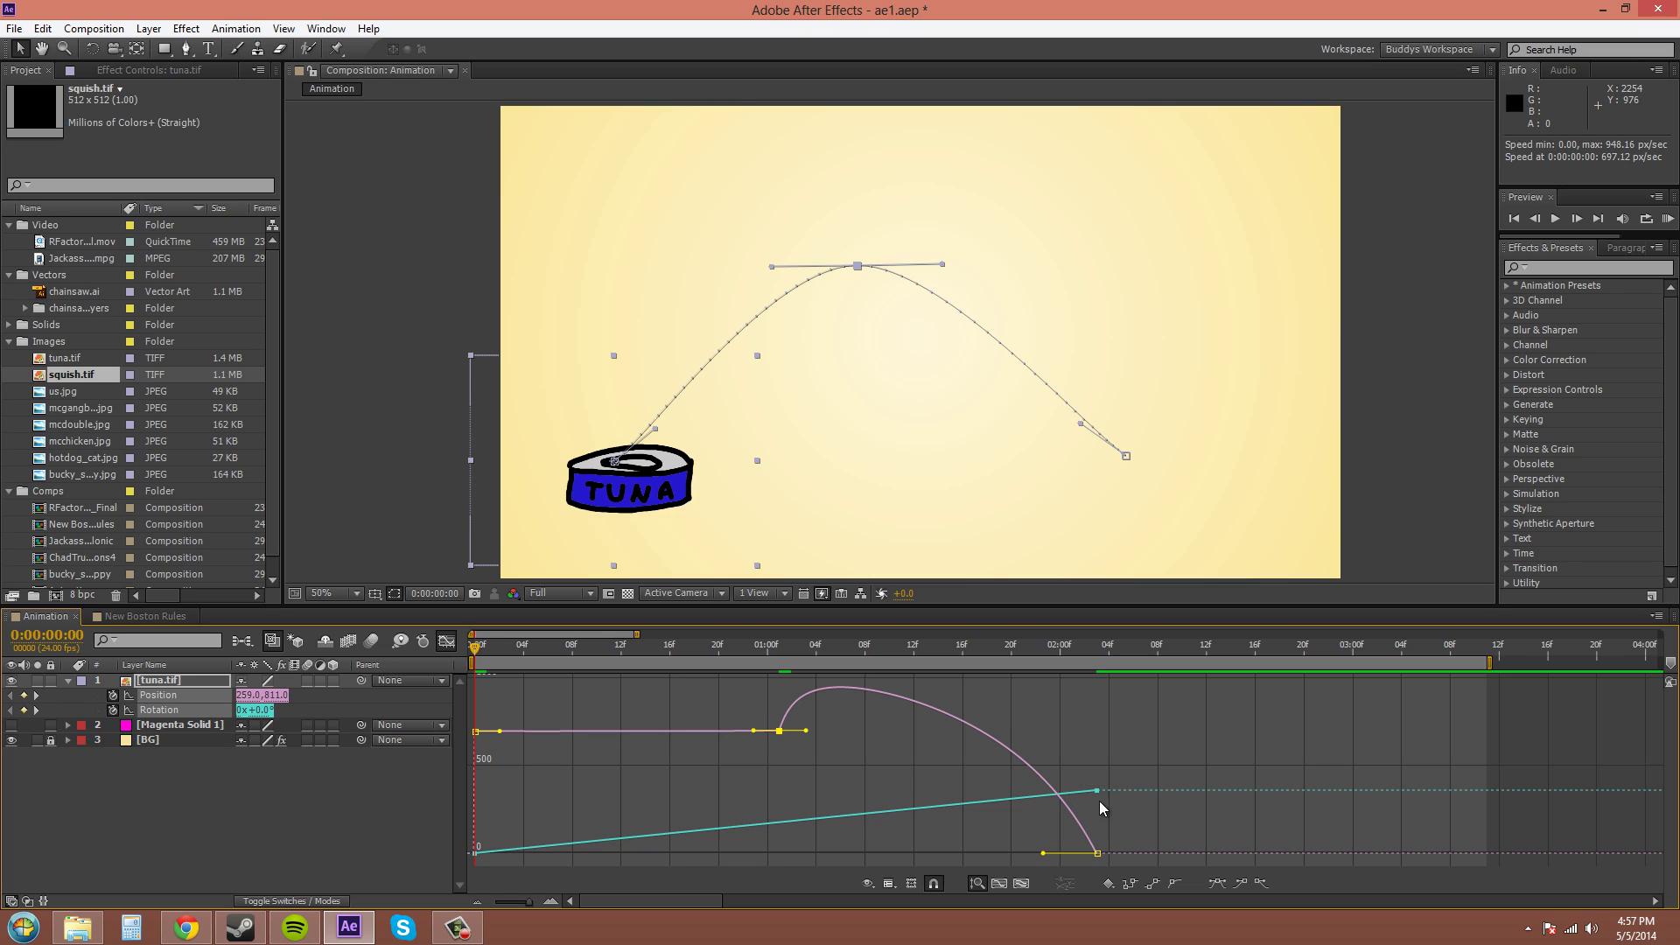
{"action": "left_click", "coordinate": [1142, 775]}
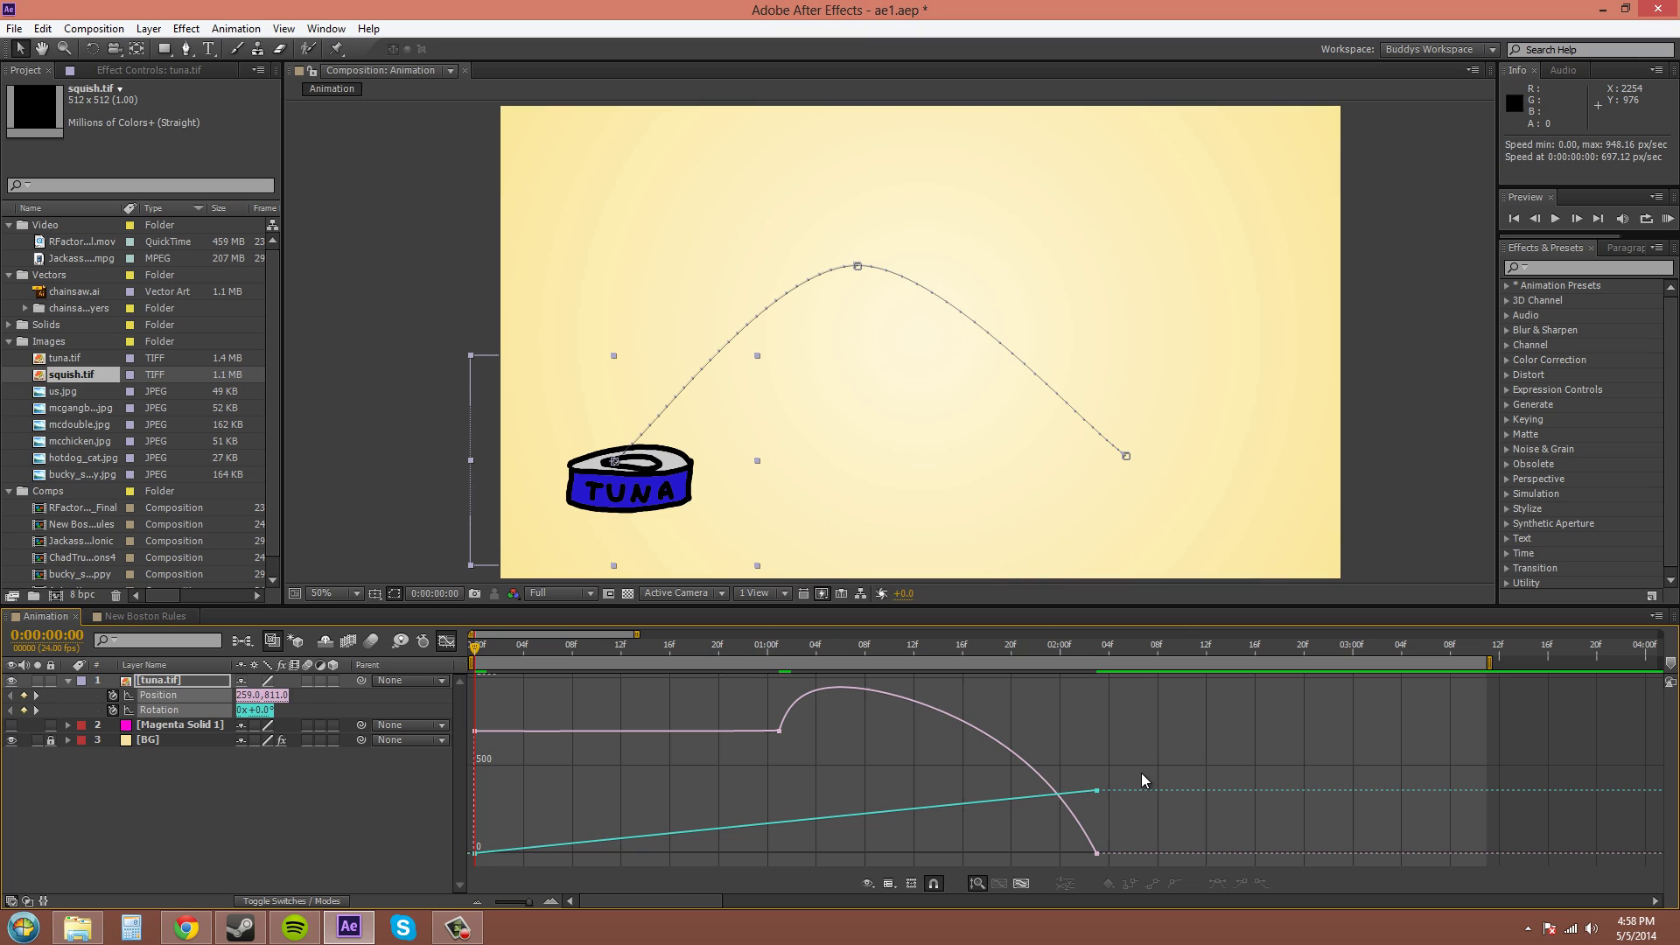